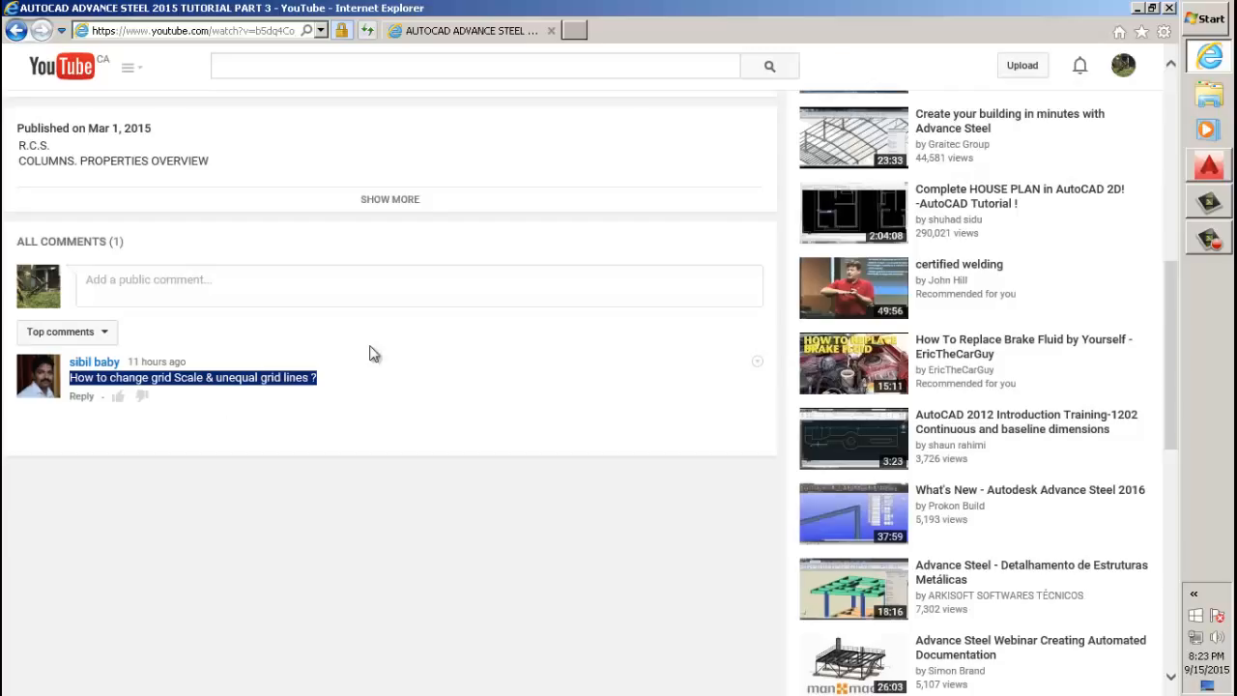
Switch to AutoCAD and draw a single-axis grid line about 107' long along the X axis with ortho on.
left_click(1209, 167)
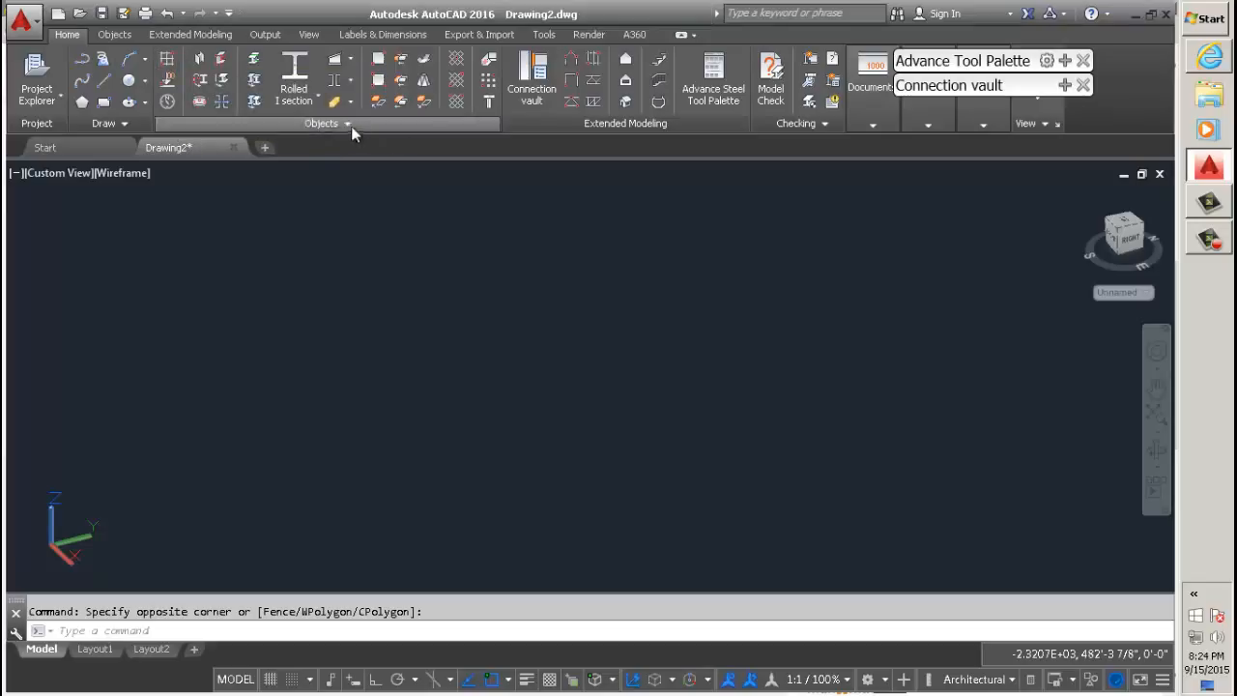
left_click(345, 124)
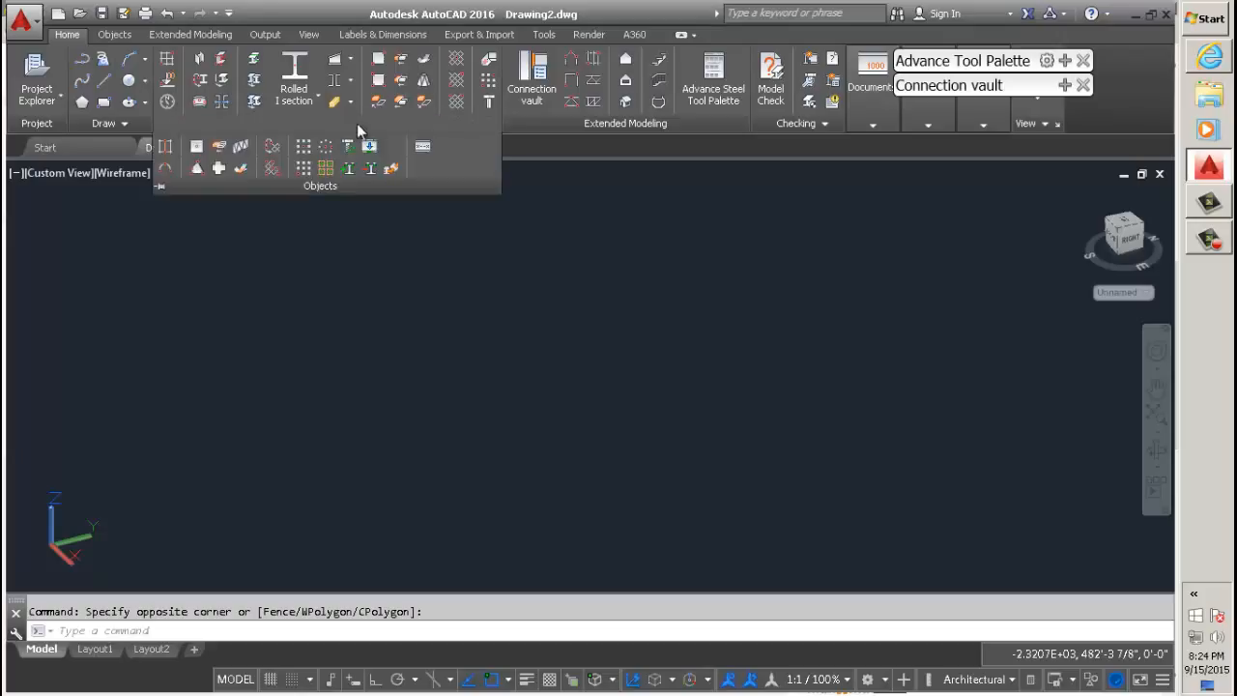
left_click(169, 147)
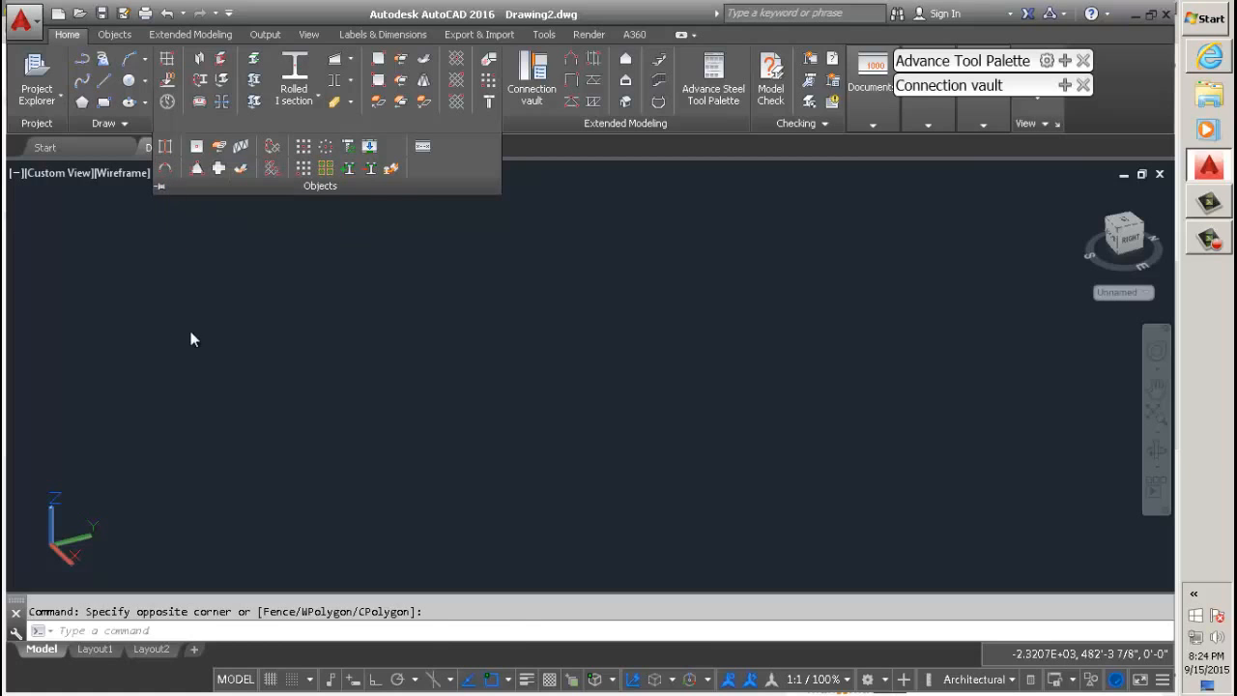
left_click(204, 288)
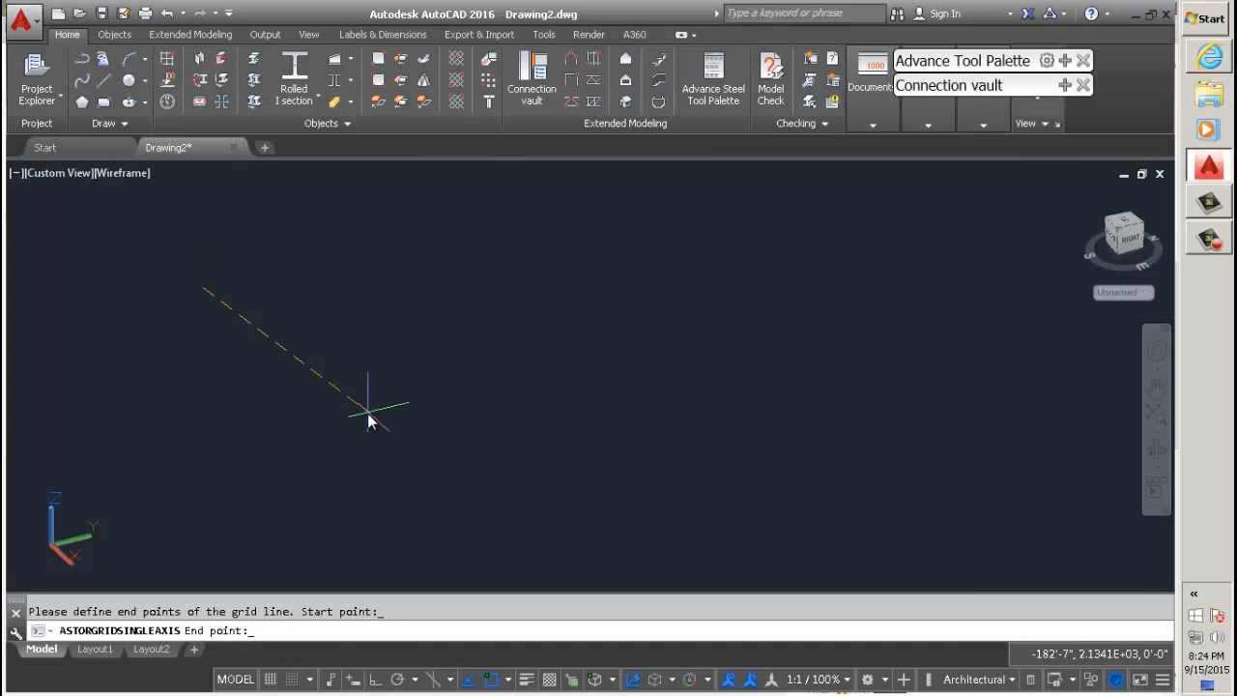
key("F8")
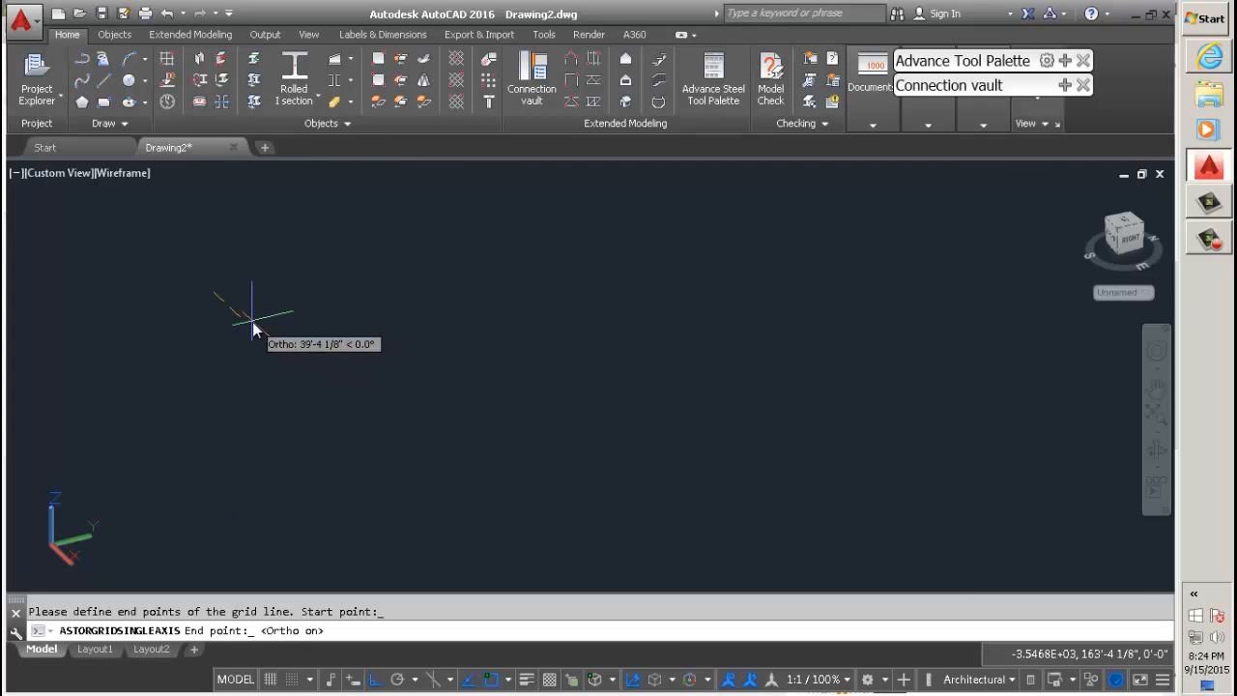
left_click(335, 391)
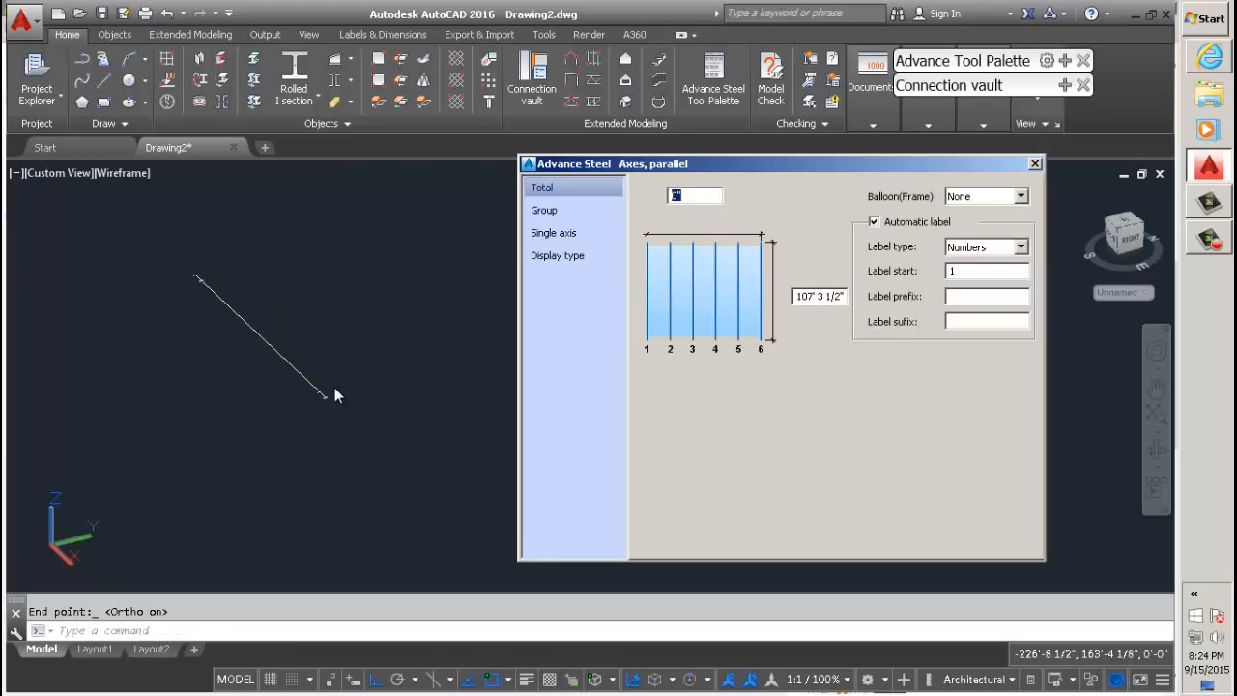
left_click(1035, 164)
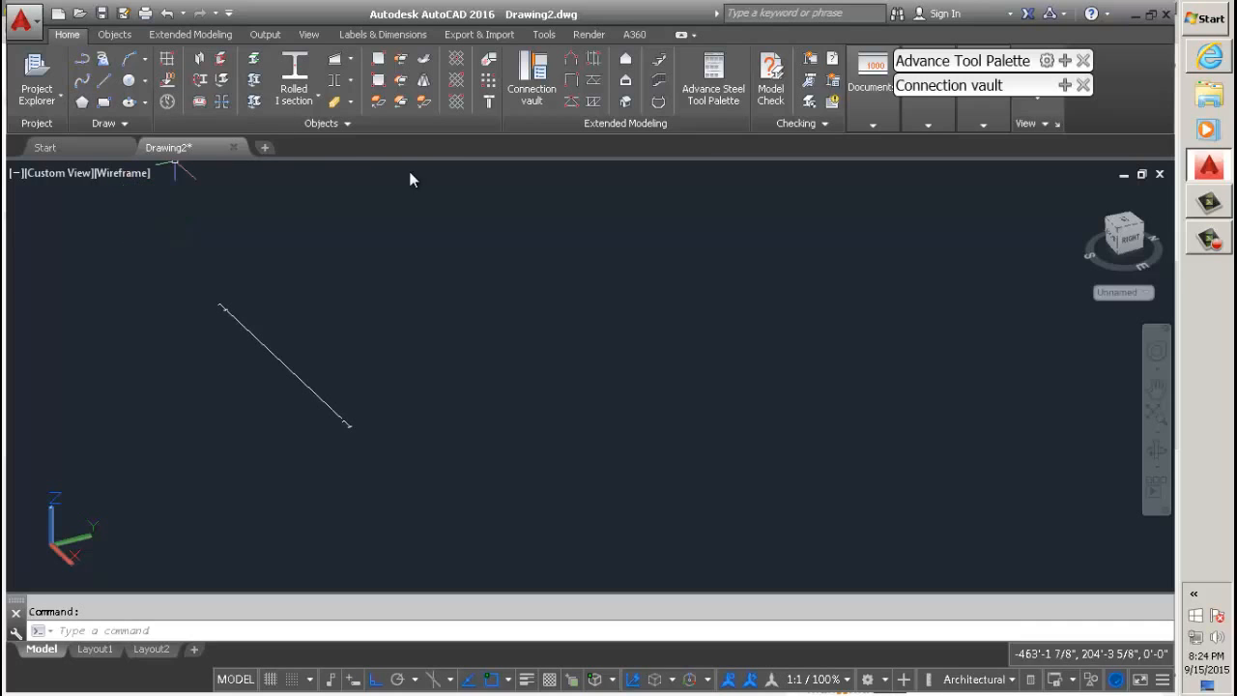
Copy the grid line 10' along the Y axis.
left_click(345, 125)
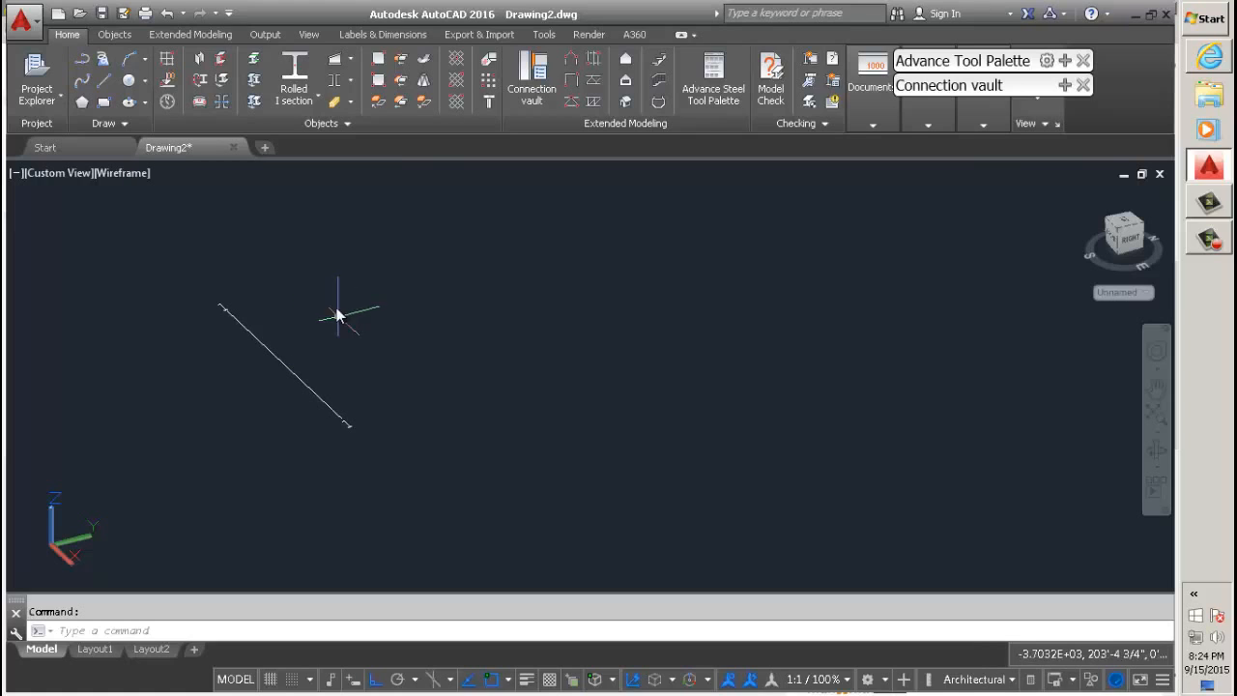
scroll(336, 307, "up", 2)
scroll(280, 391, "down", 1)
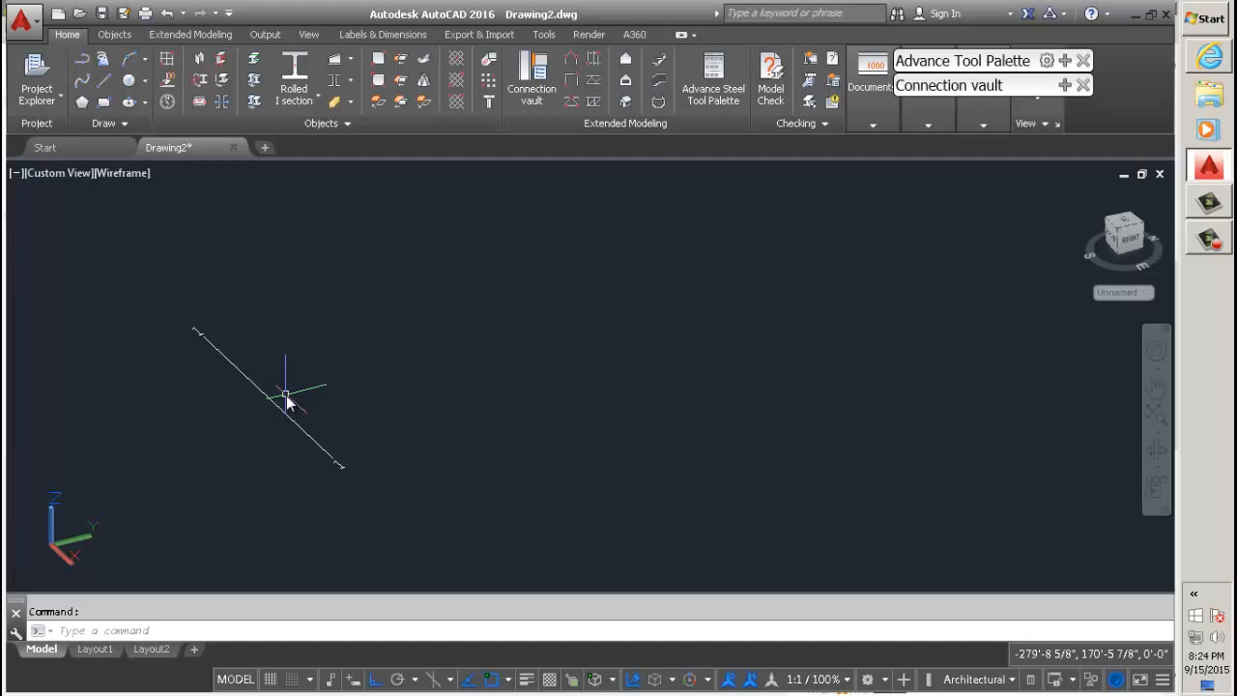
type("copy")
key("Return")
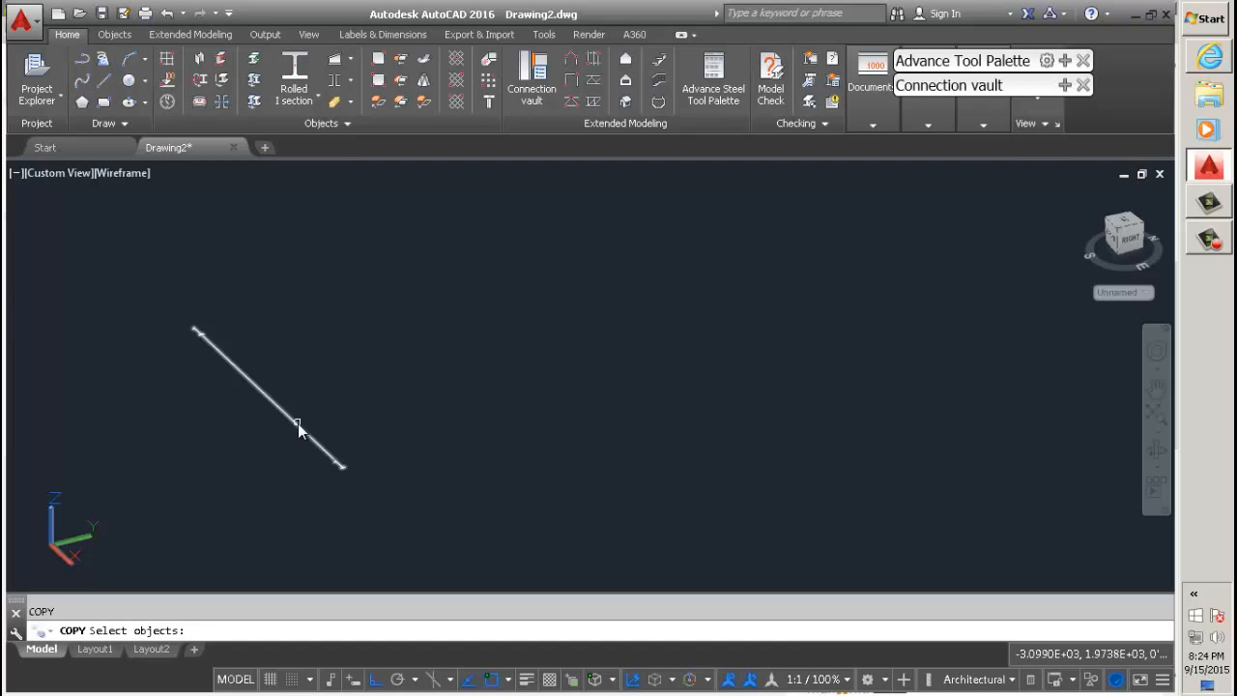
left_click(297, 423)
scroll(227, 464, "up", 2)
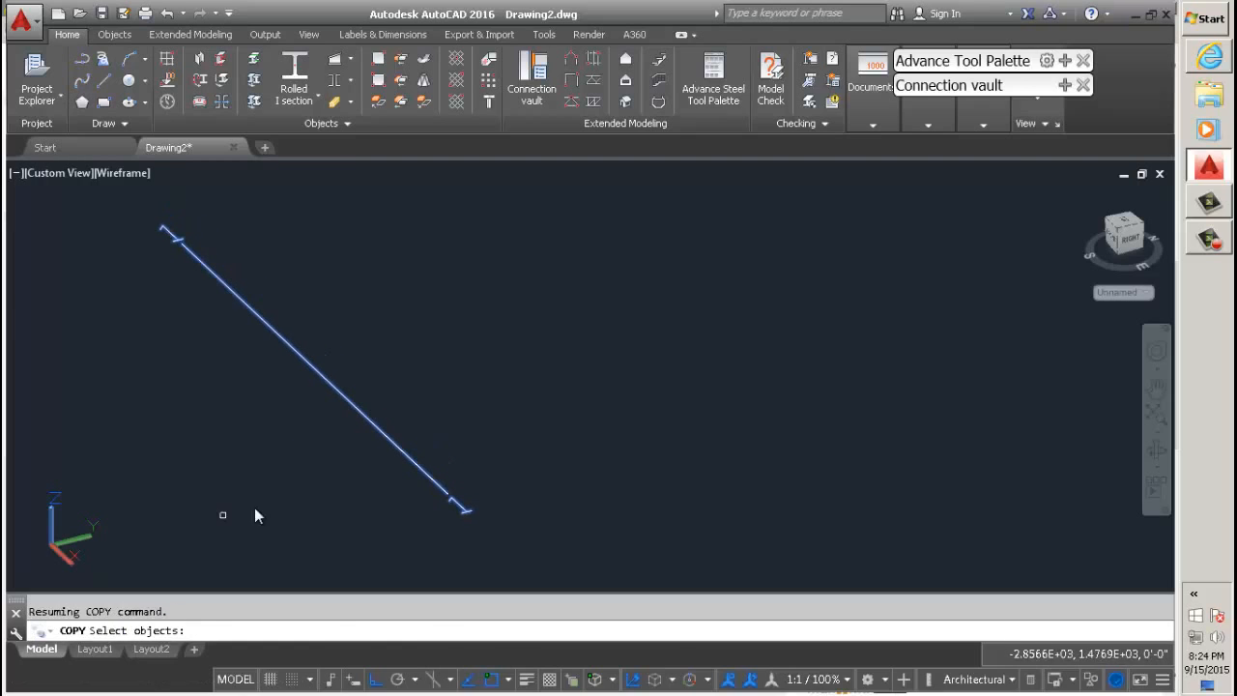
key("Return")
left_click(456, 492)
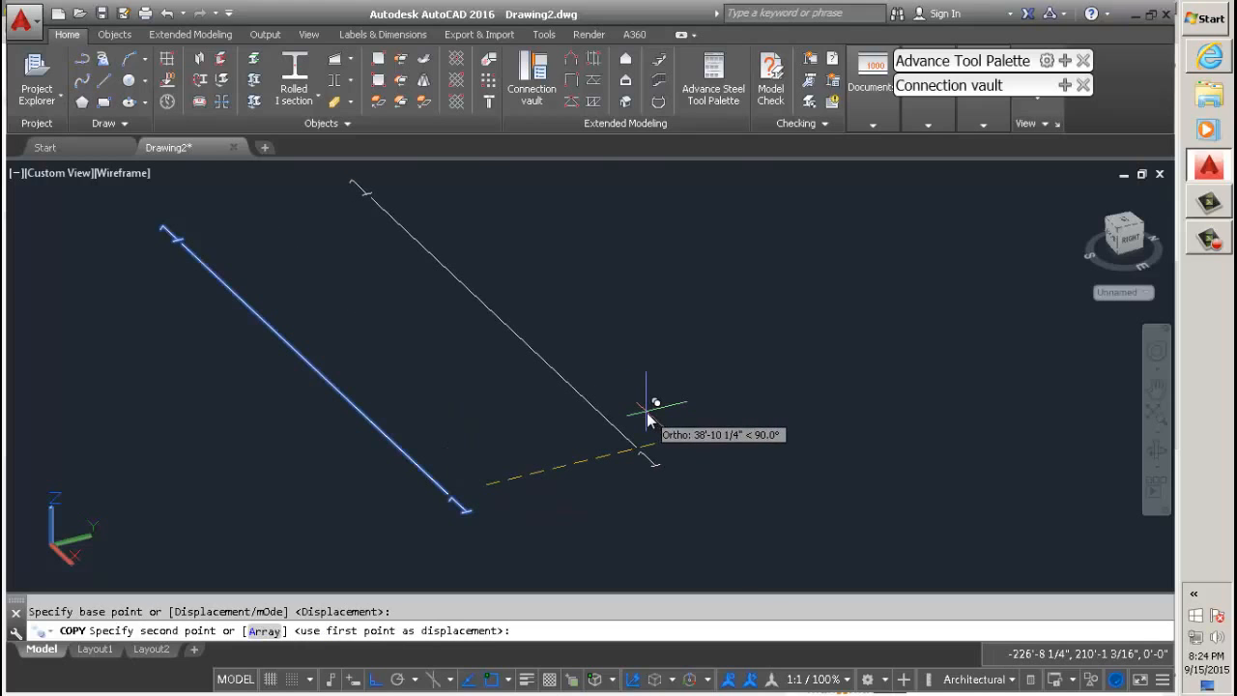
type("10'")
key("Return")
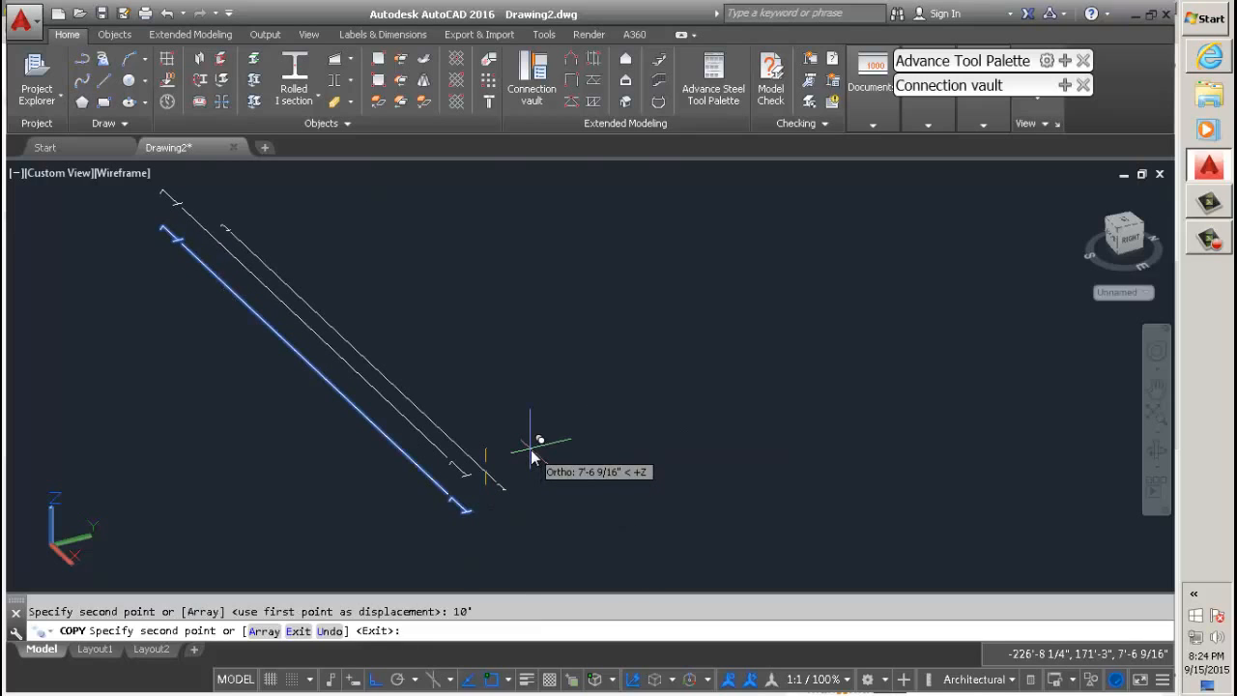
key("Escape")
left_click(498, 441)
left_click(483, 468)
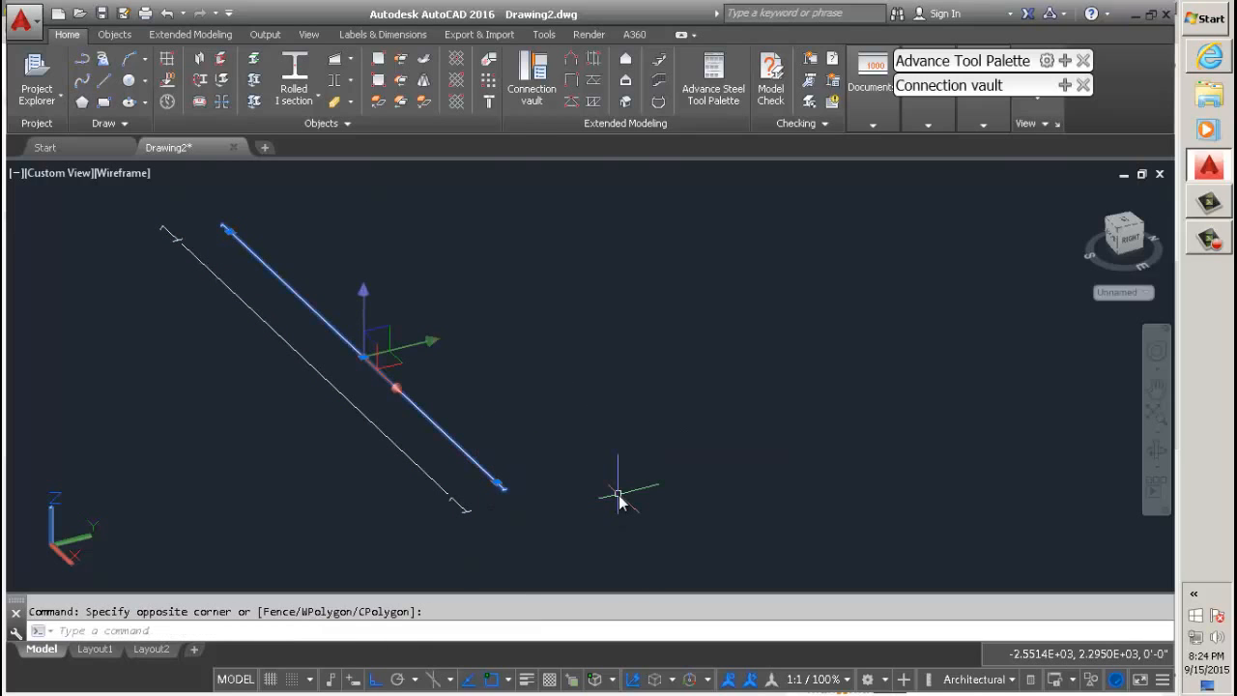
type("m")
key("Return")
key("Escape")
Copy the second grid line 30' further along the Y axis.
type("ct ")
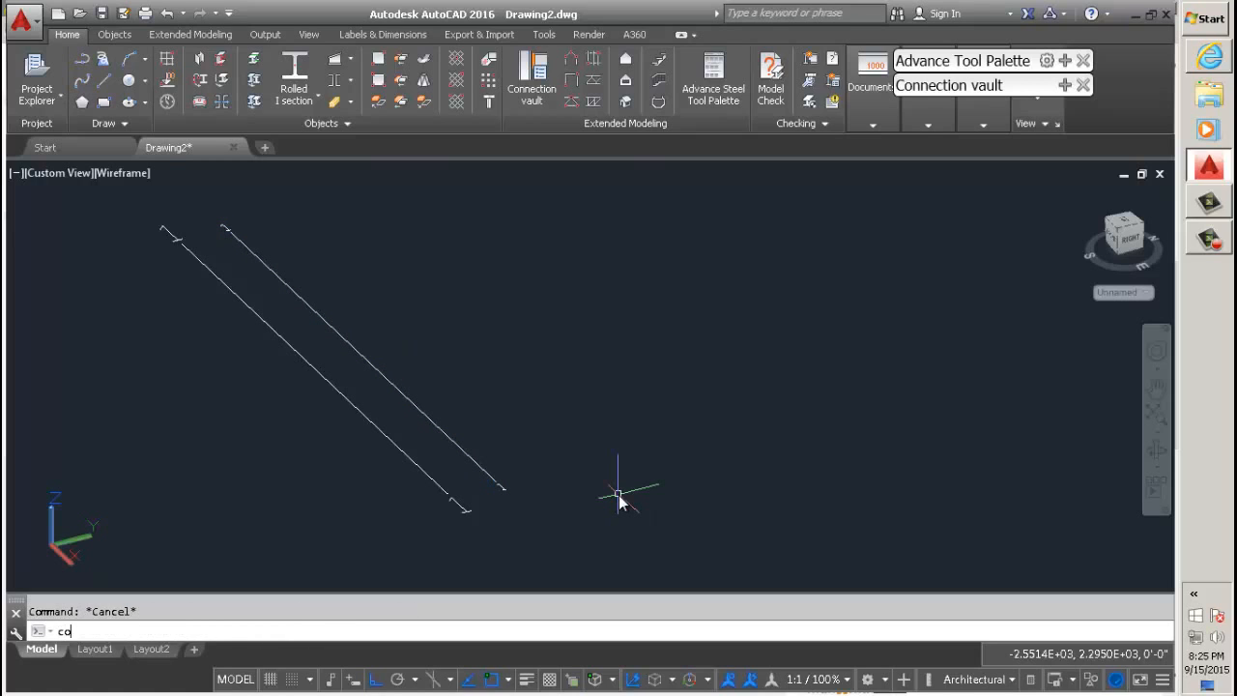
type("o")
key("Return")
left_click(488, 474)
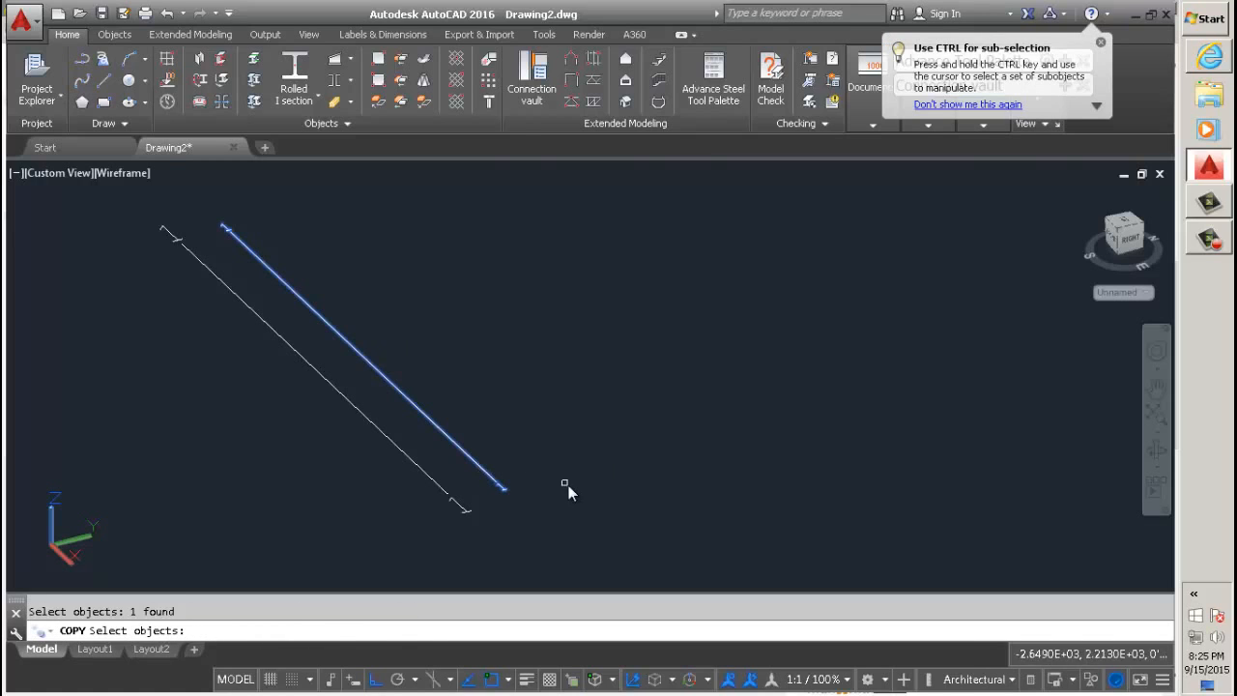
key("Return")
left_click(573, 533)
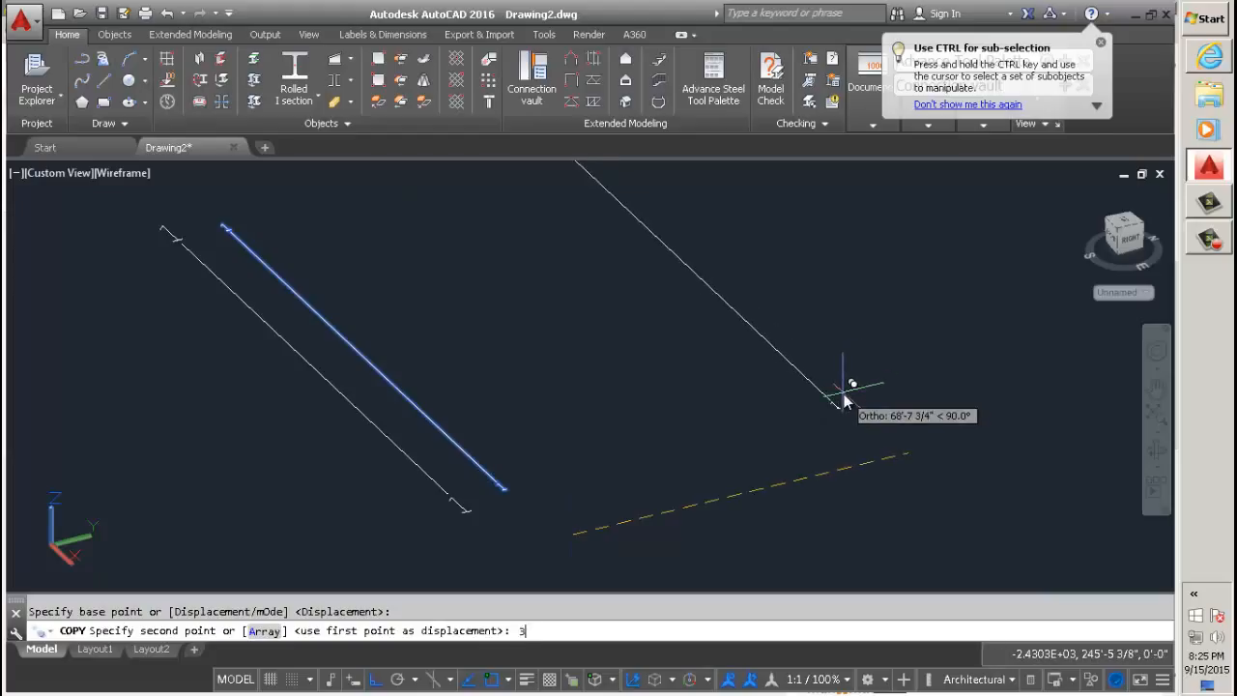
type("30'")
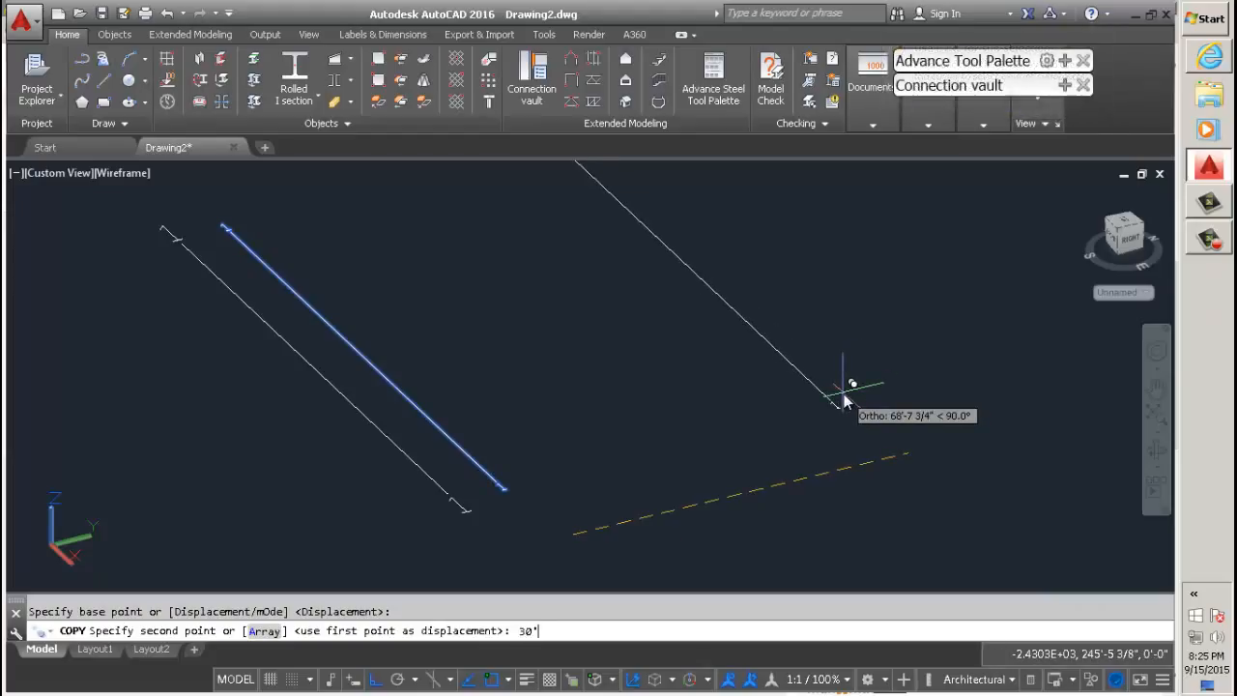
key("Return")
key("Escape")
Set the label start of the middle grid line to 2.
scroll(513, 524, "up", 3)
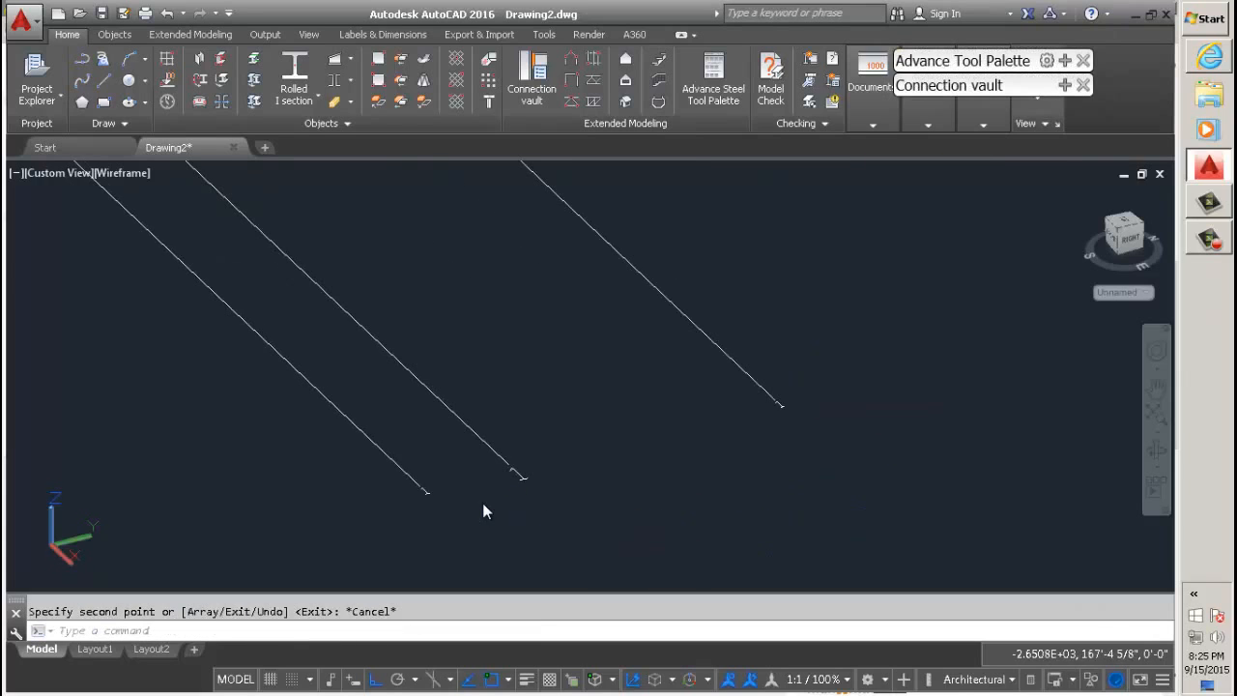
scroll(508, 475, "up", 3)
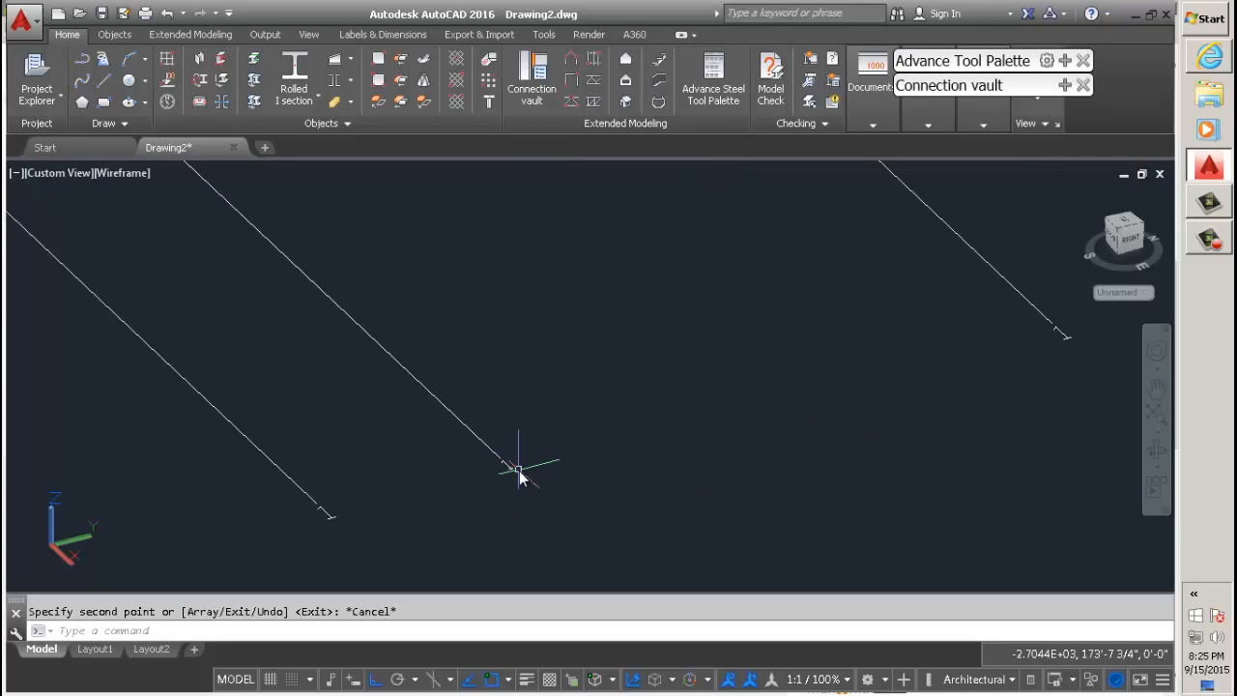
scroll(518, 470, "up", 2)
double_click(490, 452)
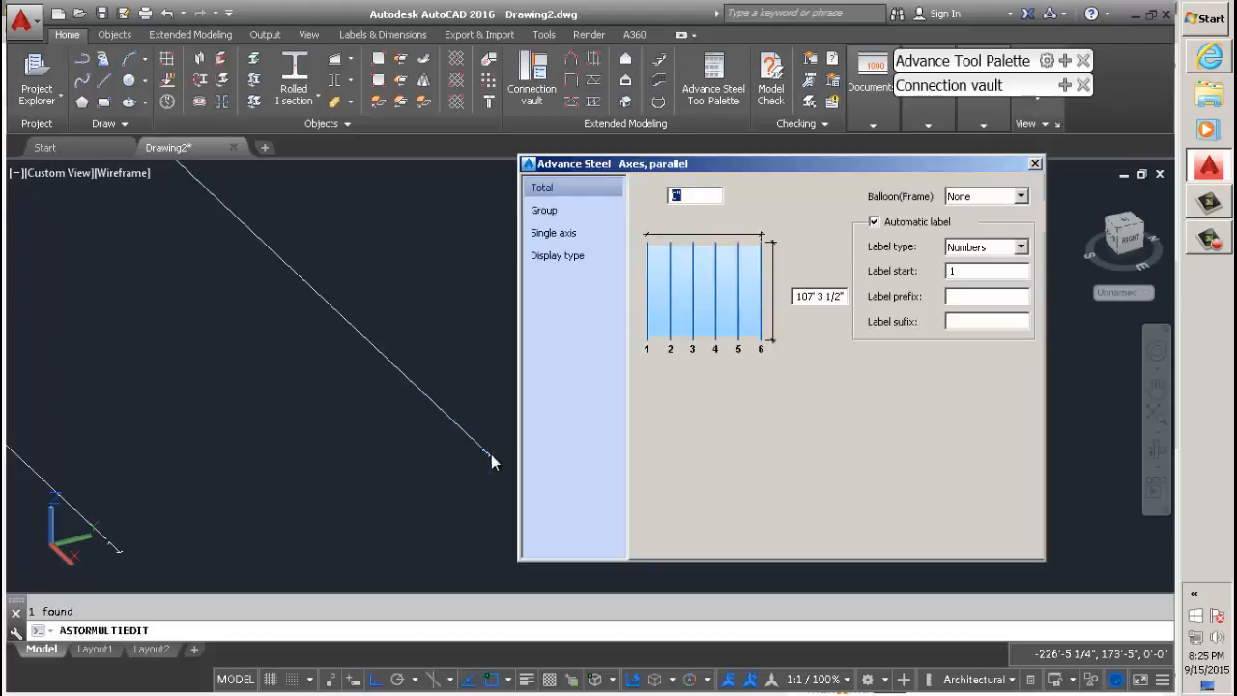
double_click(982, 271)
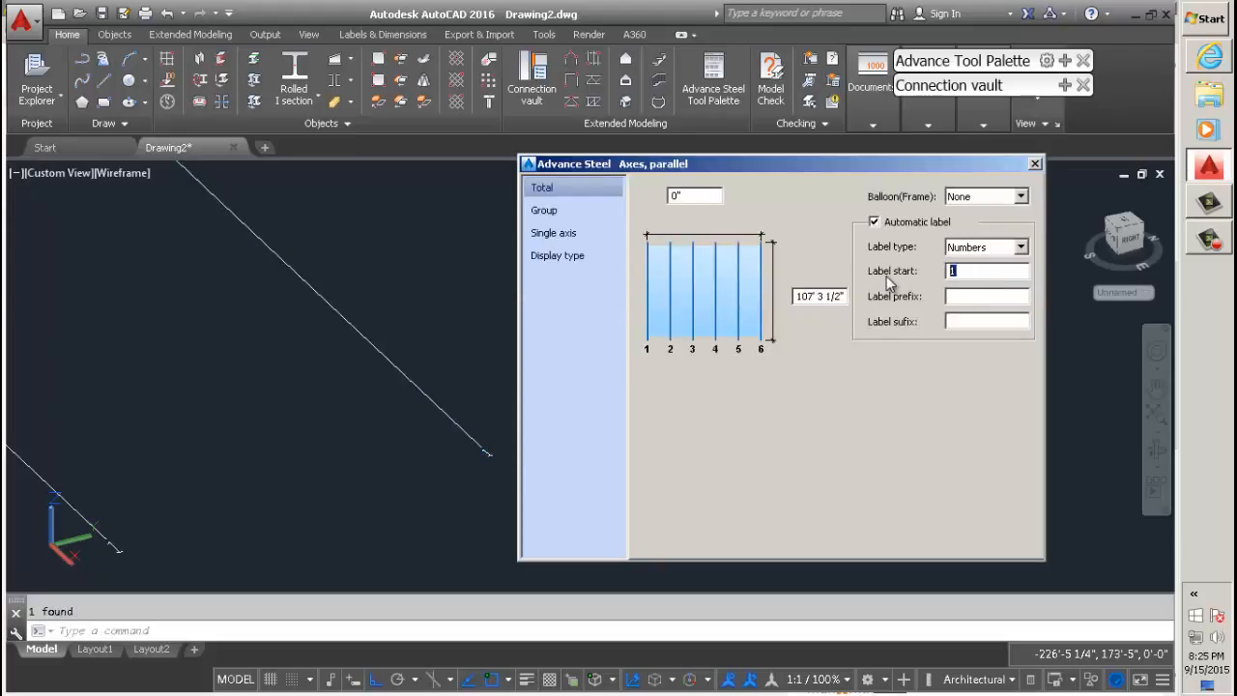
type("2")
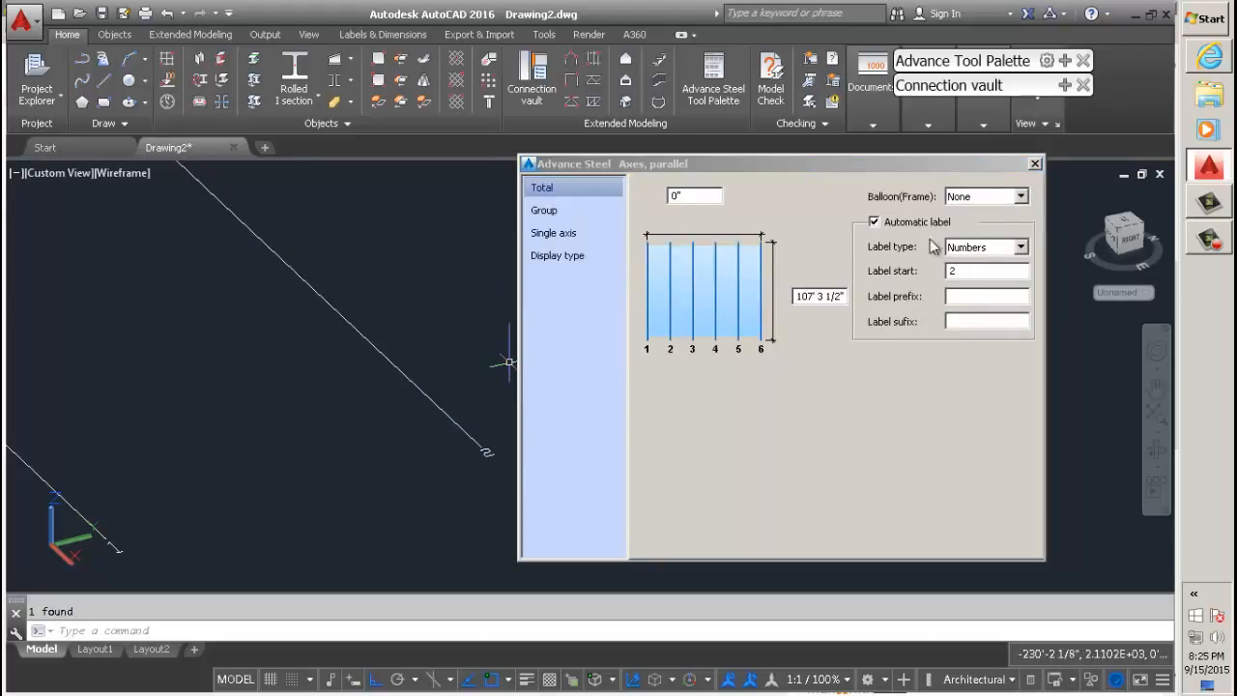
left_click(1034, 166)
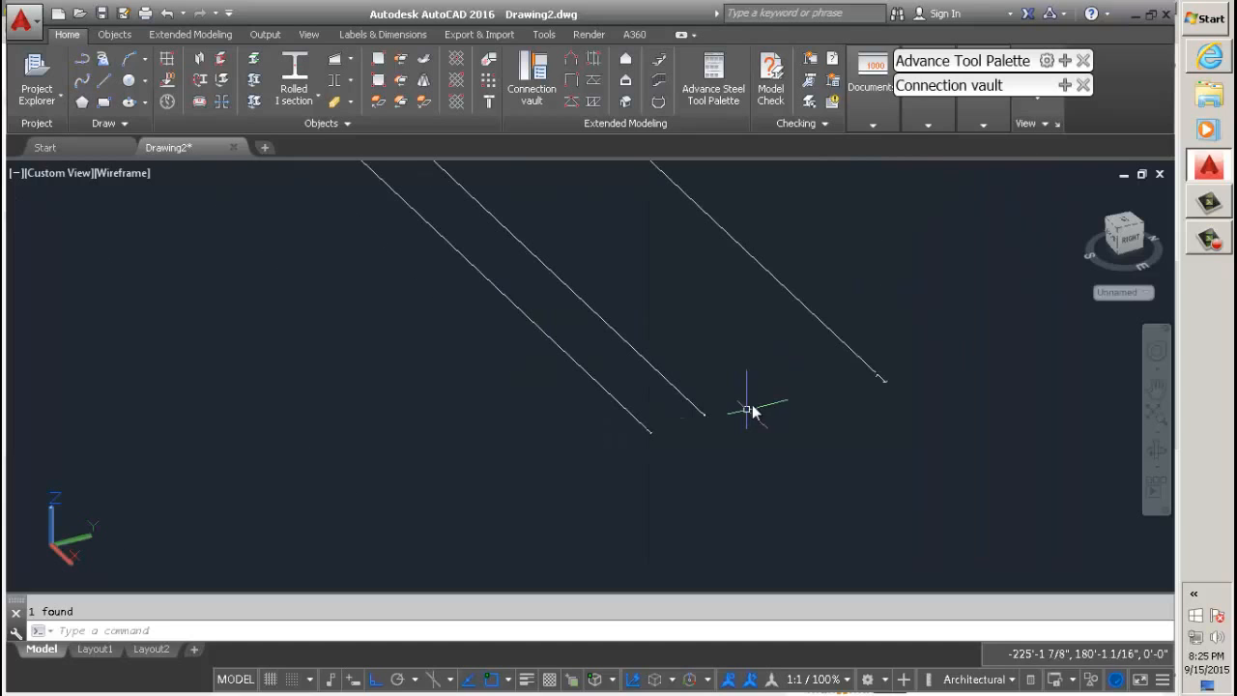
Set the label start of the farthest copied grid line to 4.
middle_click_drag(891, 345, 789, 408)
scroll(812, 444, "up", 2)
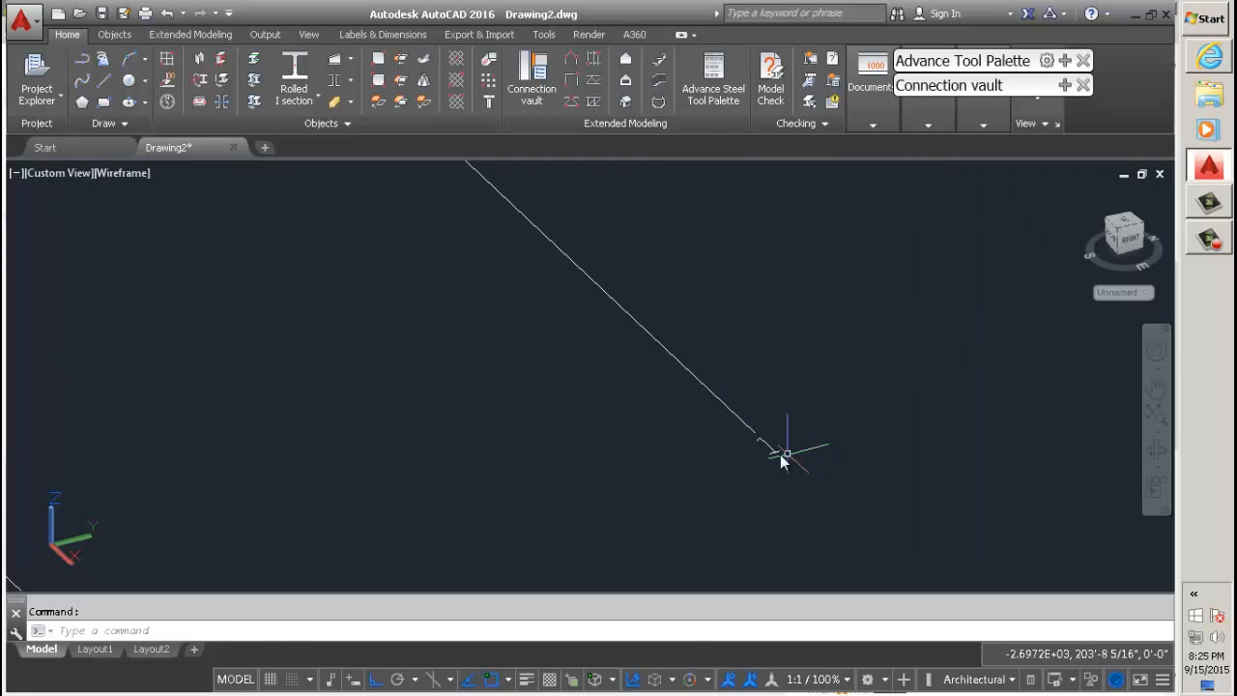
left_click(773, 444)
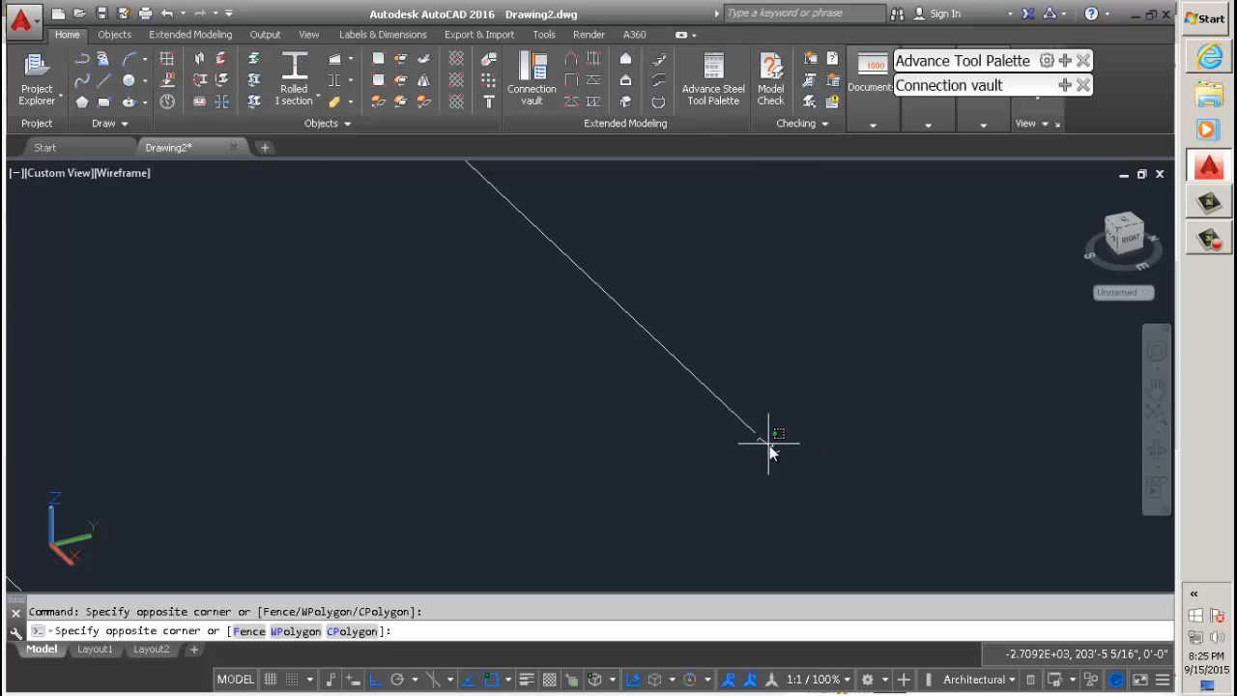
double_click(765, 442)
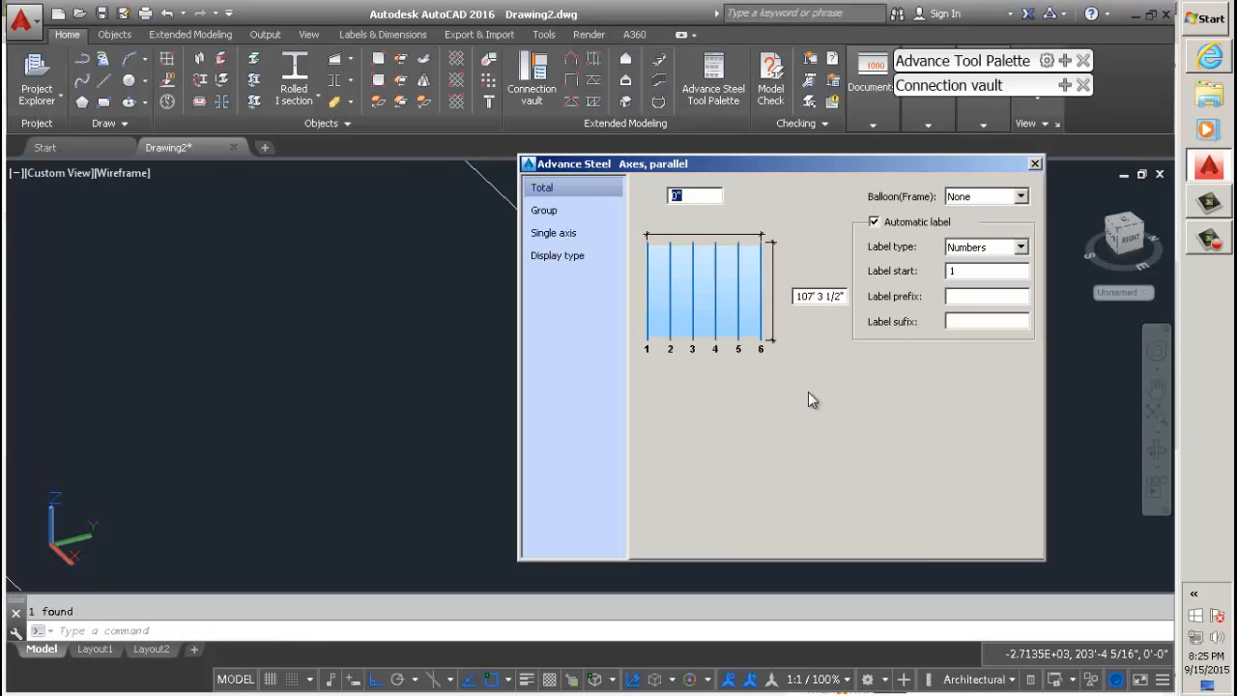
left_click_drag(968, 269, 940, 274)
type("4")
left_click(1036, 165)
Enable a secondary axis on Side 2 of grid line 2 in its single axis properties.
scroll(768, 309, "down", 6)
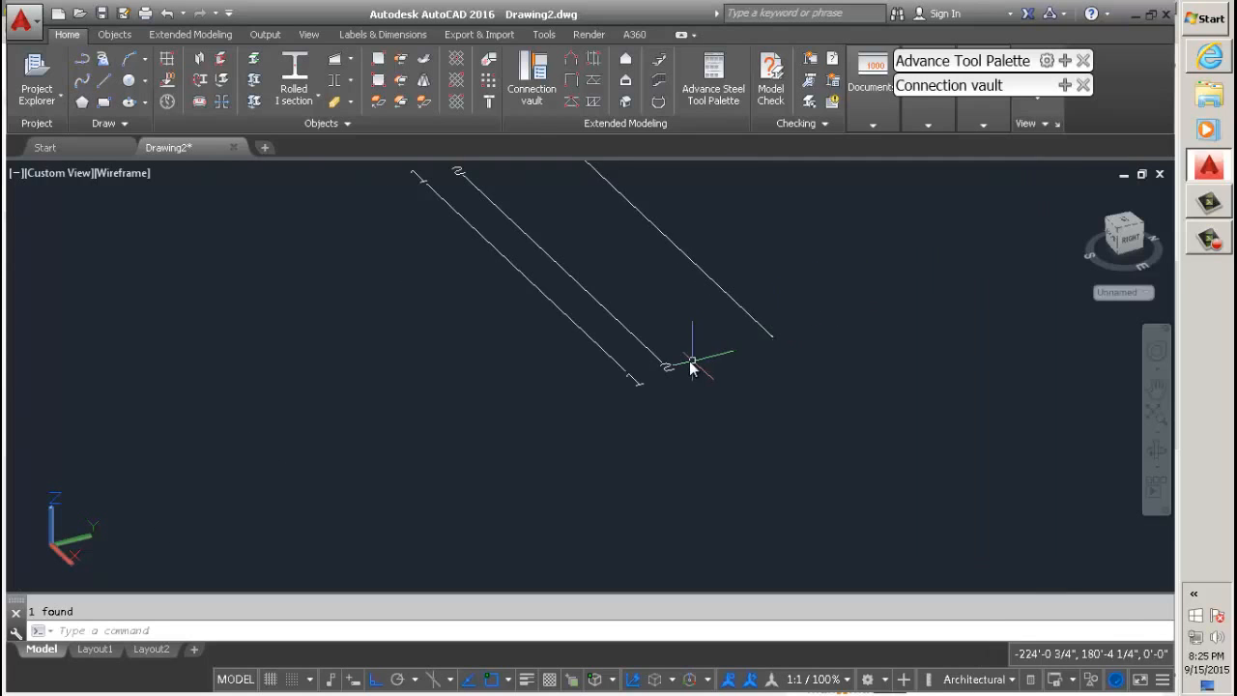
scroll(684, 356, "up", 4)
middle_click_drag(683, 358, 541, 507)
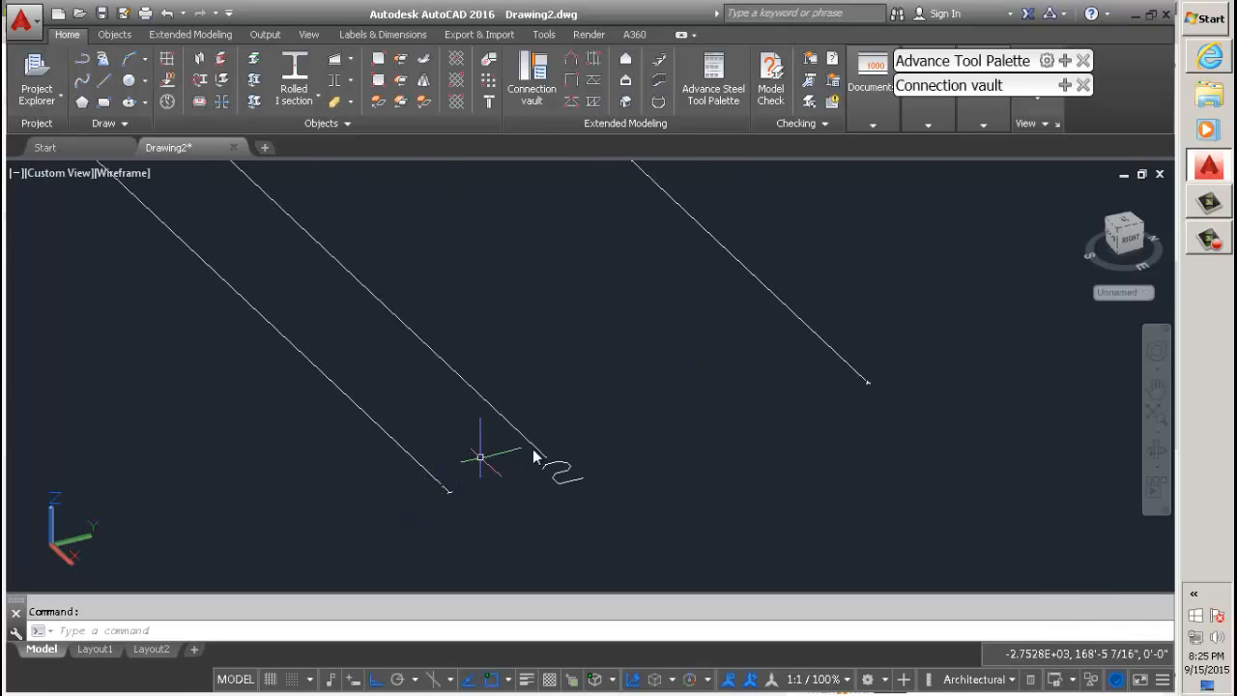
scroll(388, 489, "down", 4)
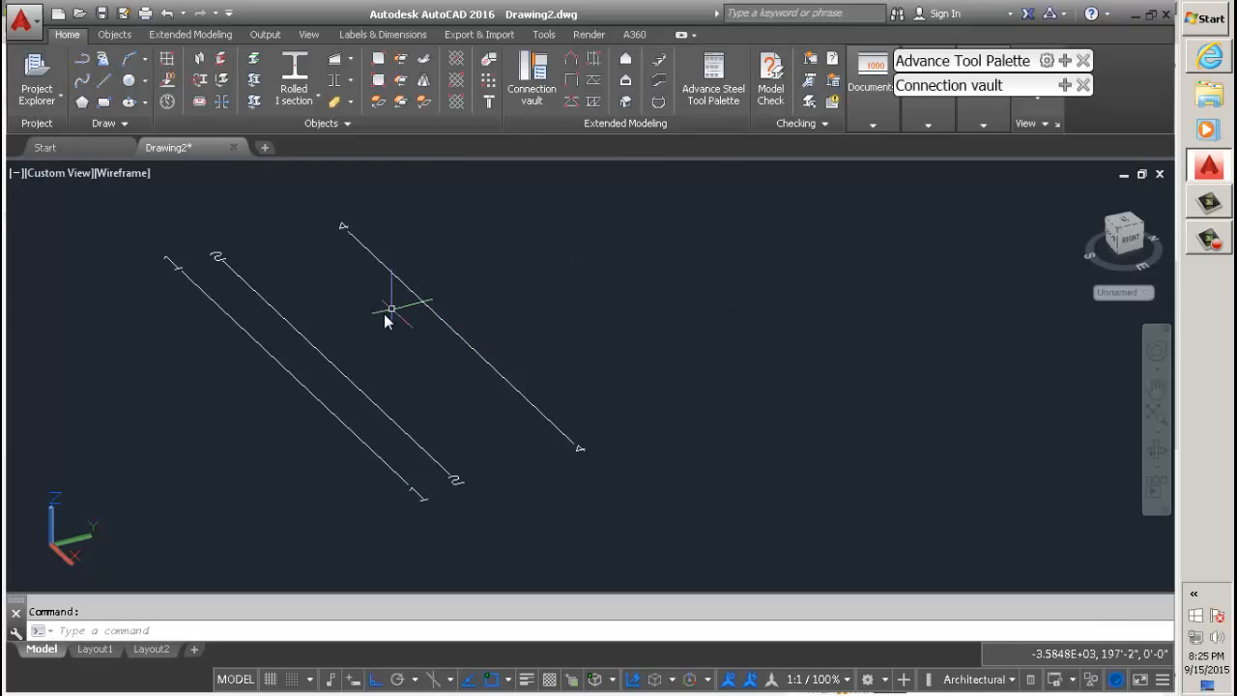
scroll(478, 359, "up", 3)
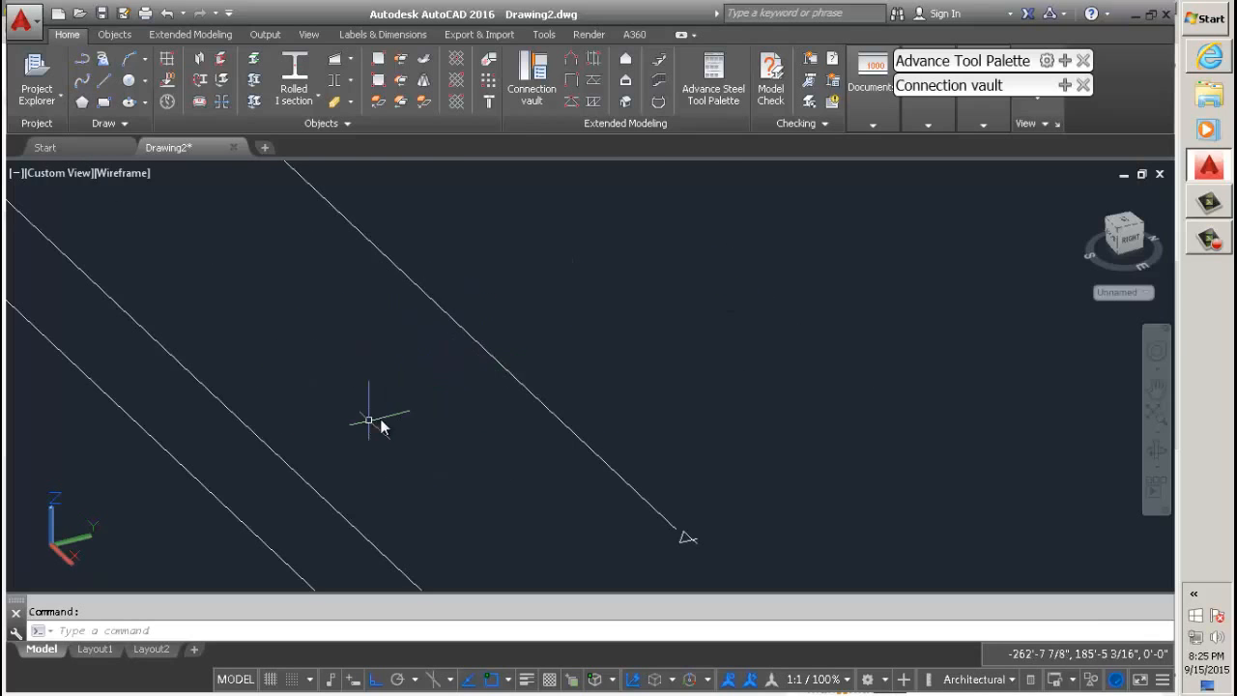
scroll(447, 404, "down", 4)
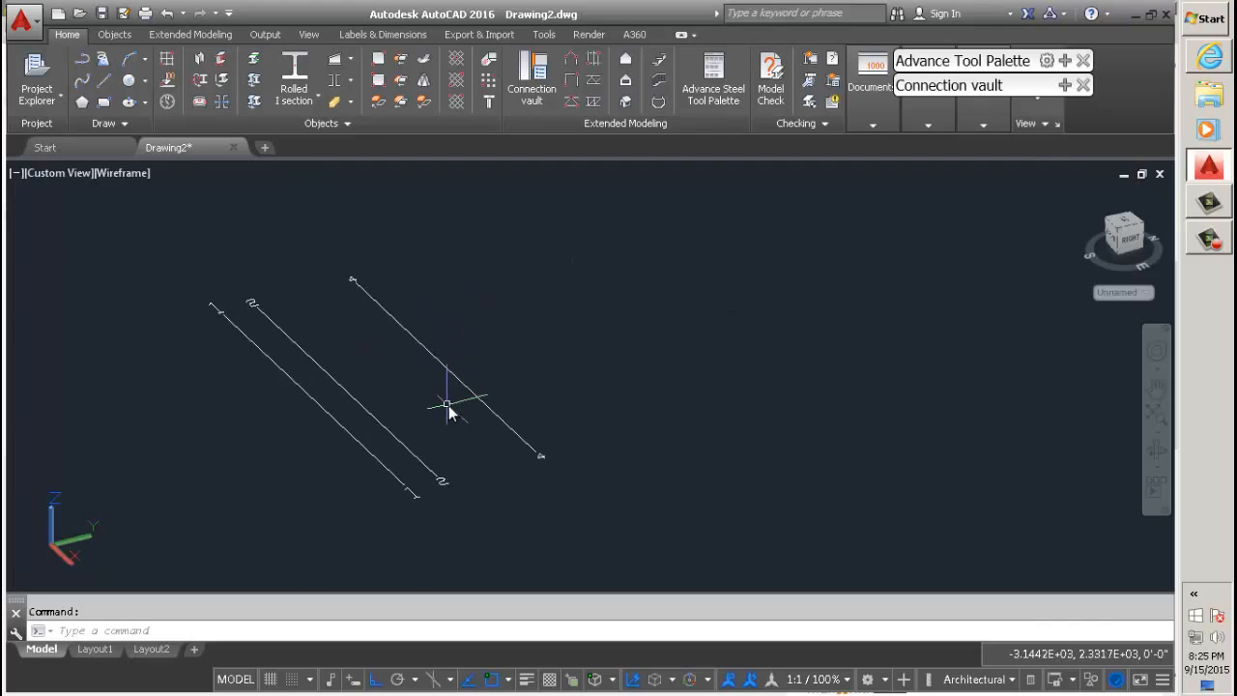
left_click(389, 431)
double_click(389, 431)
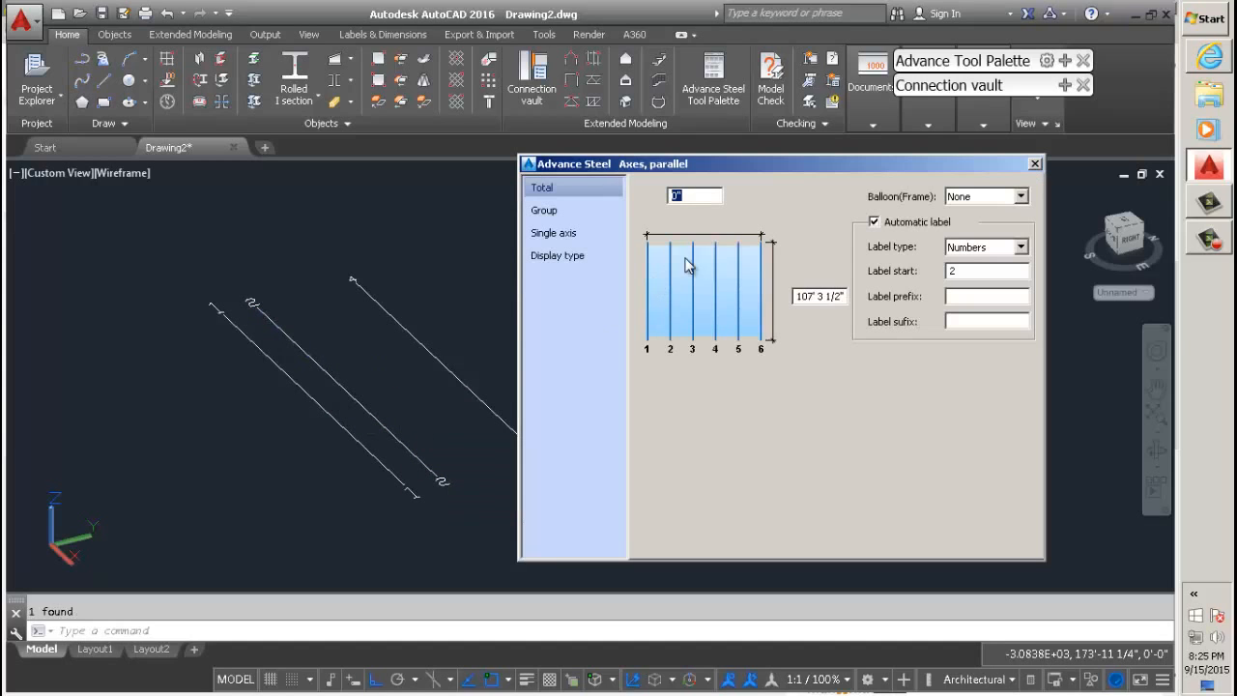
left_click(596, 236)
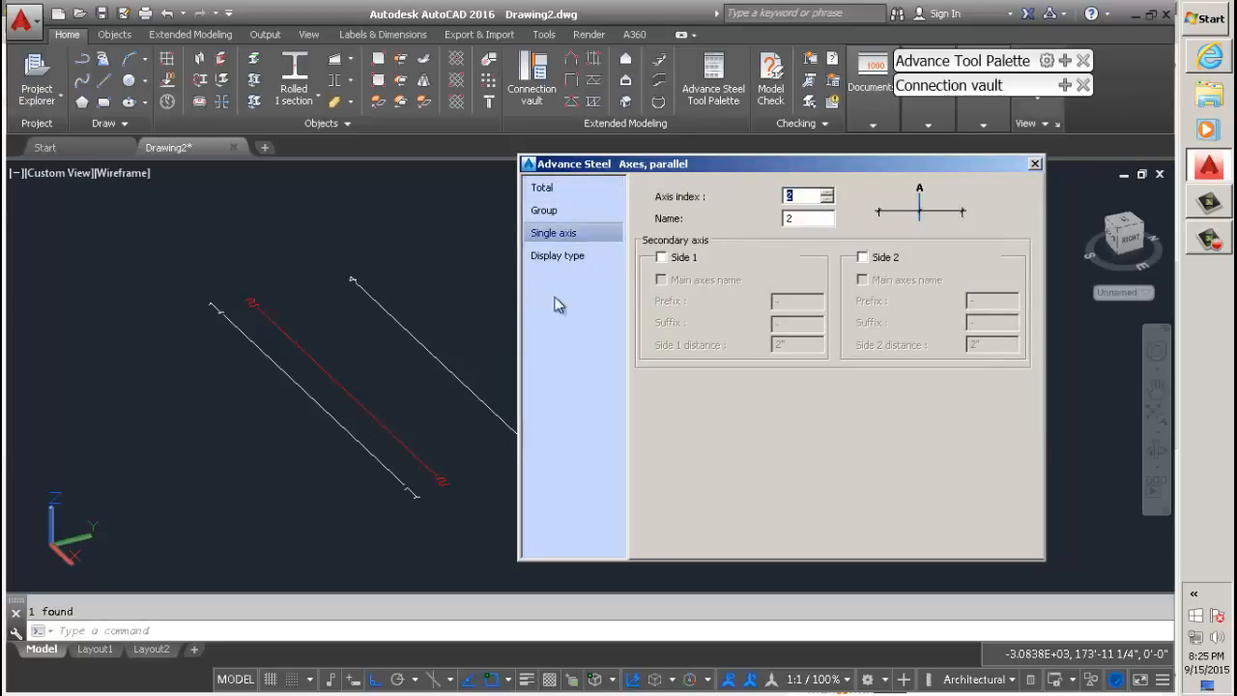
left_click(862, 259)
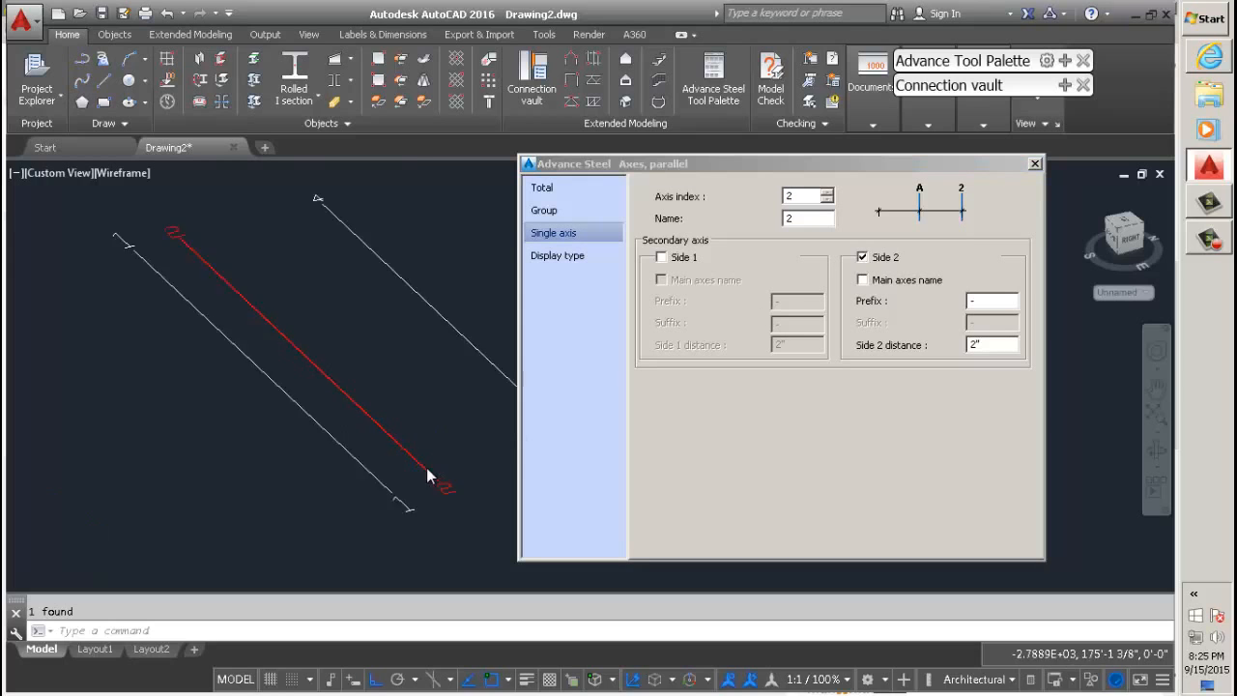
Move the secondary axis of grid line 2 from Side 2 to Side 1.
scroll(434, 464, "up", 5)
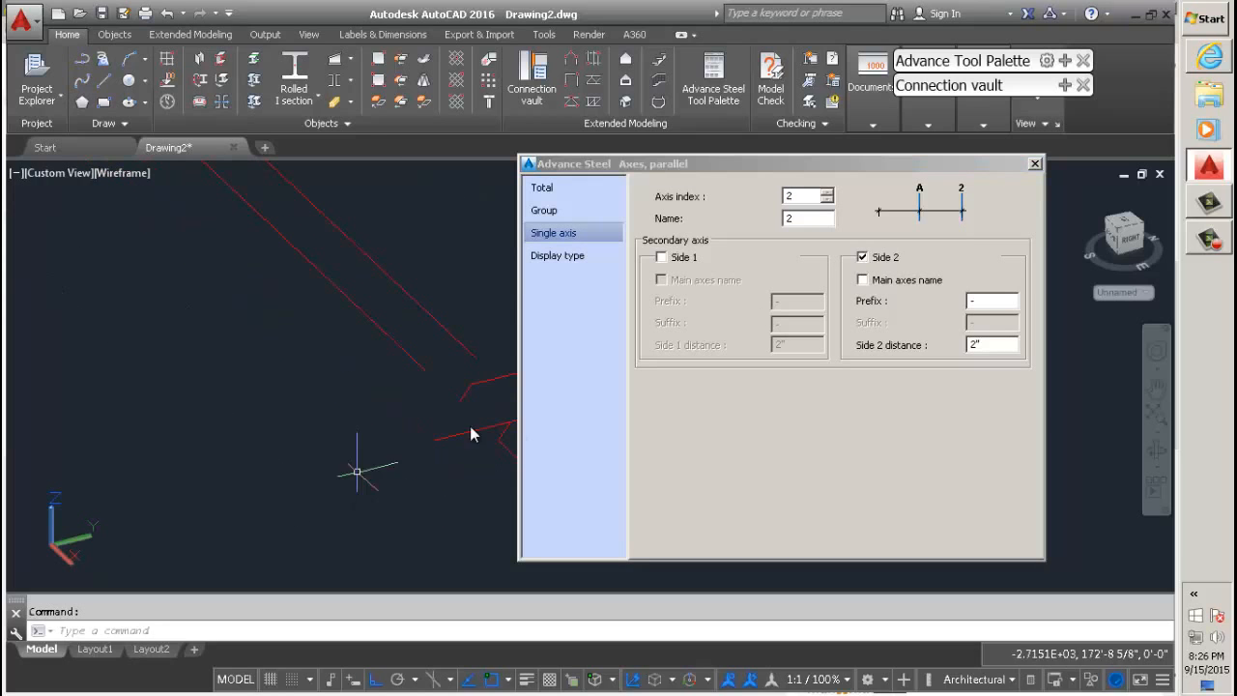
left_click(862, 257)
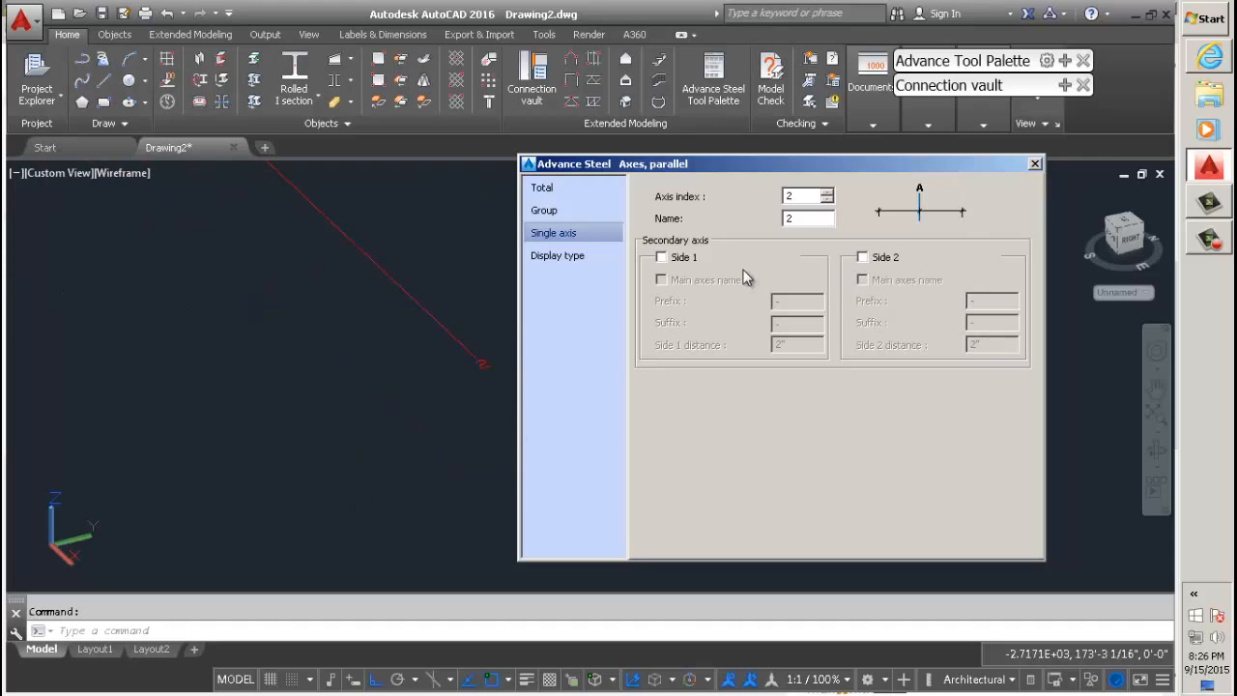
left_click(661, 258)
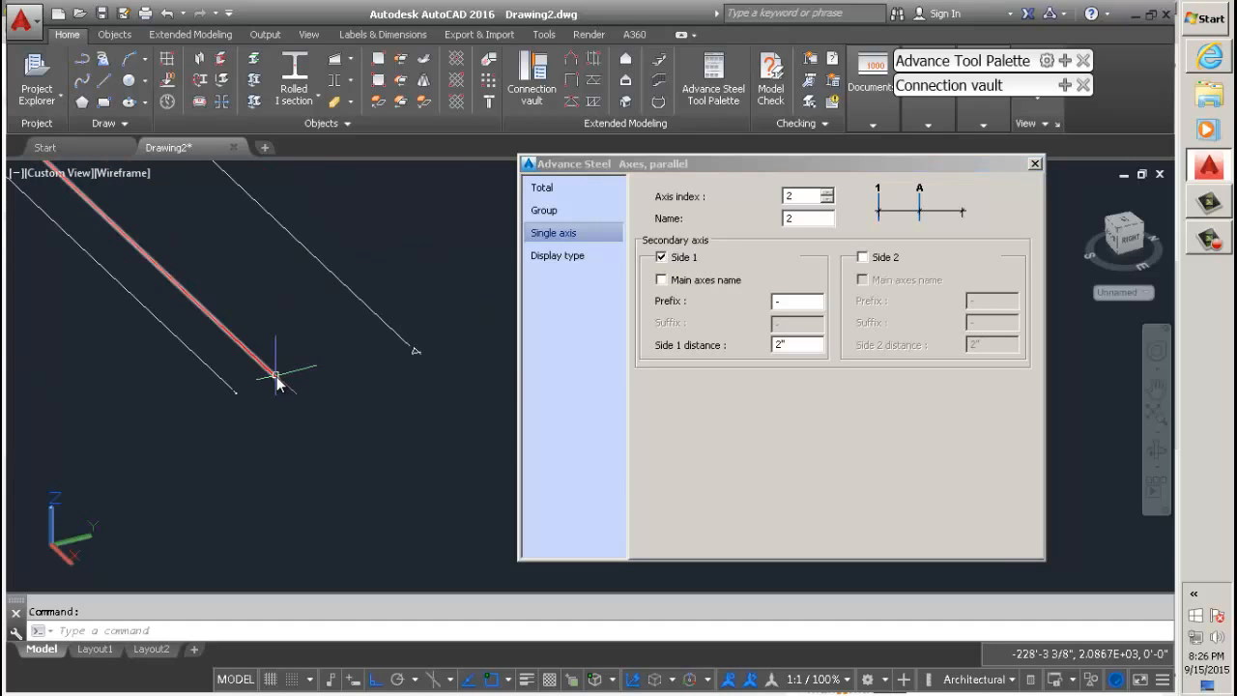
scroll(280, 379, "up", 3)
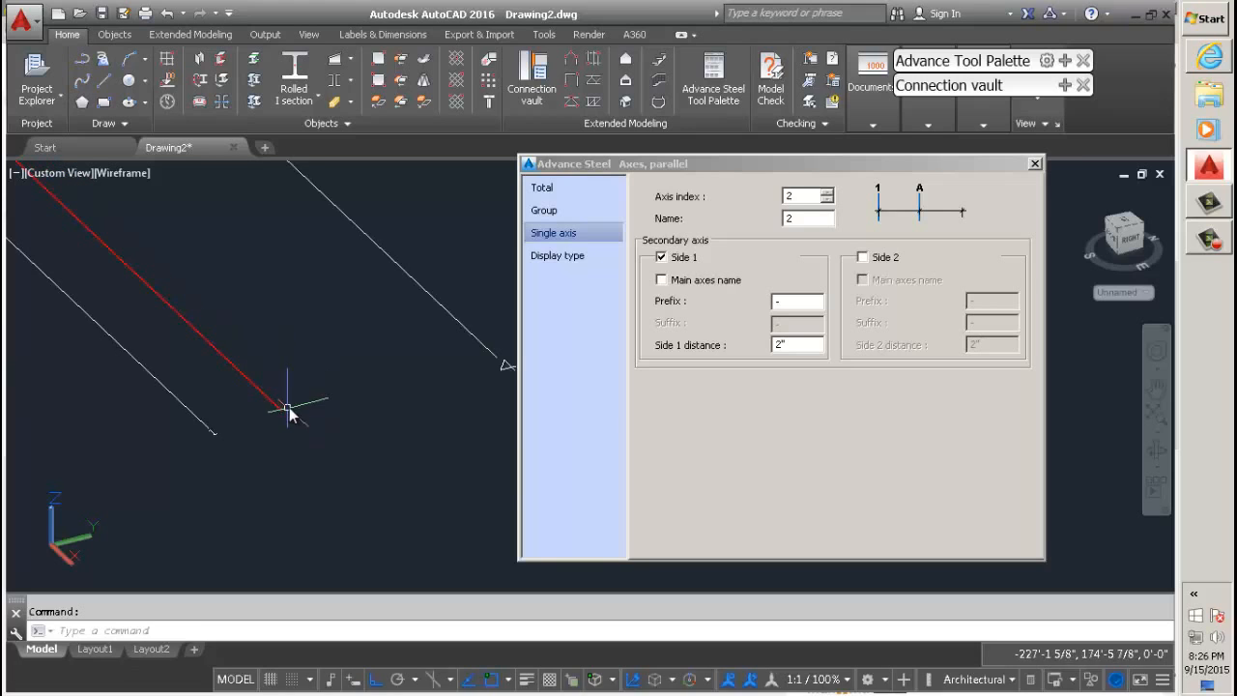
scroll(290, 414, "down", 1)
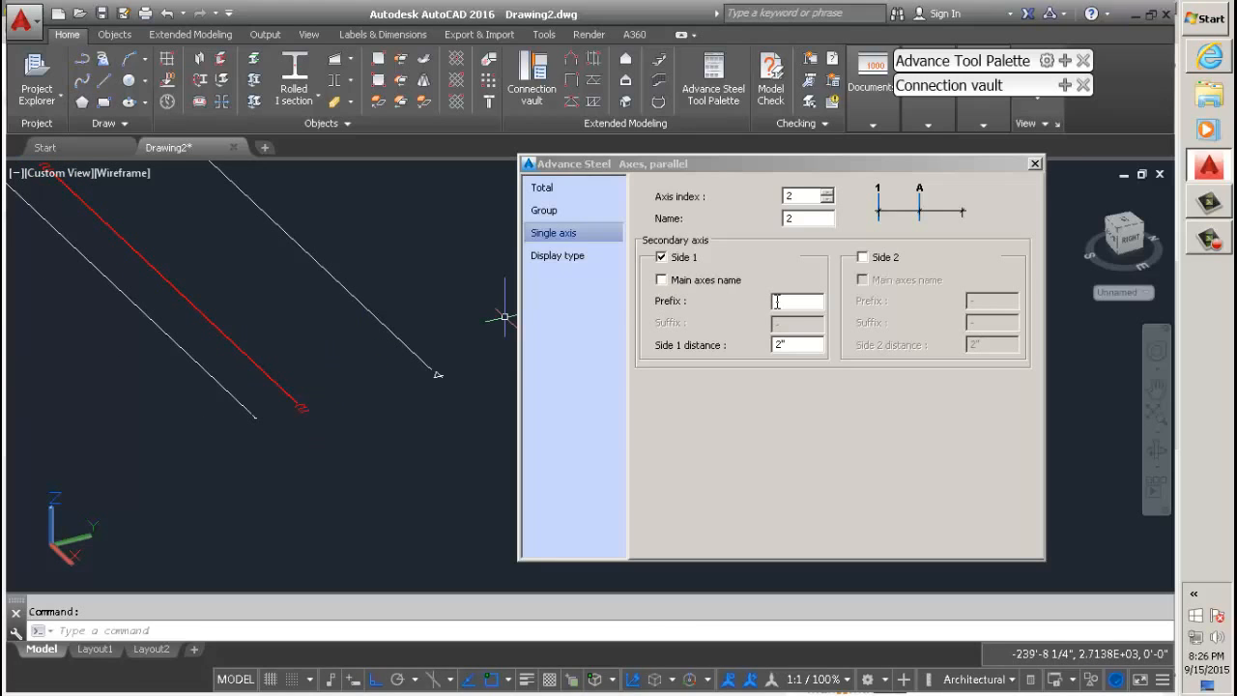
Set the Side 1 distance of grid line 2's secondary axis to 5', leaving the main axes name off.
left_click(662, 280)
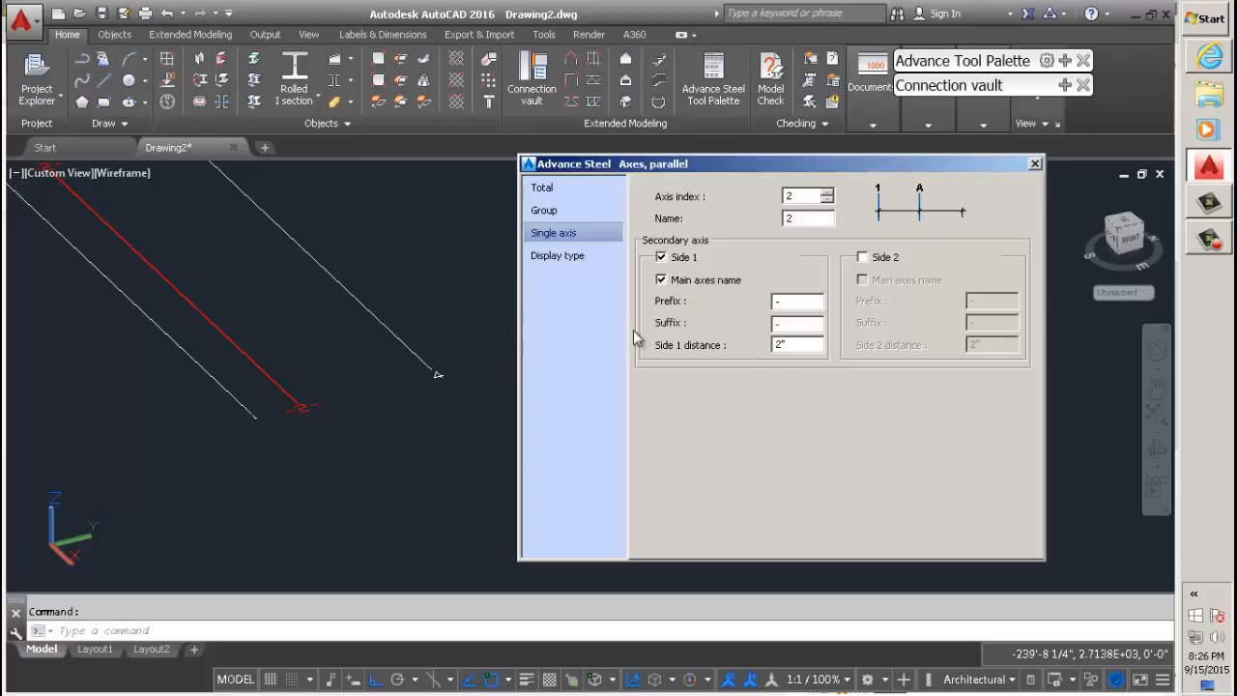
left_click(662, 281)
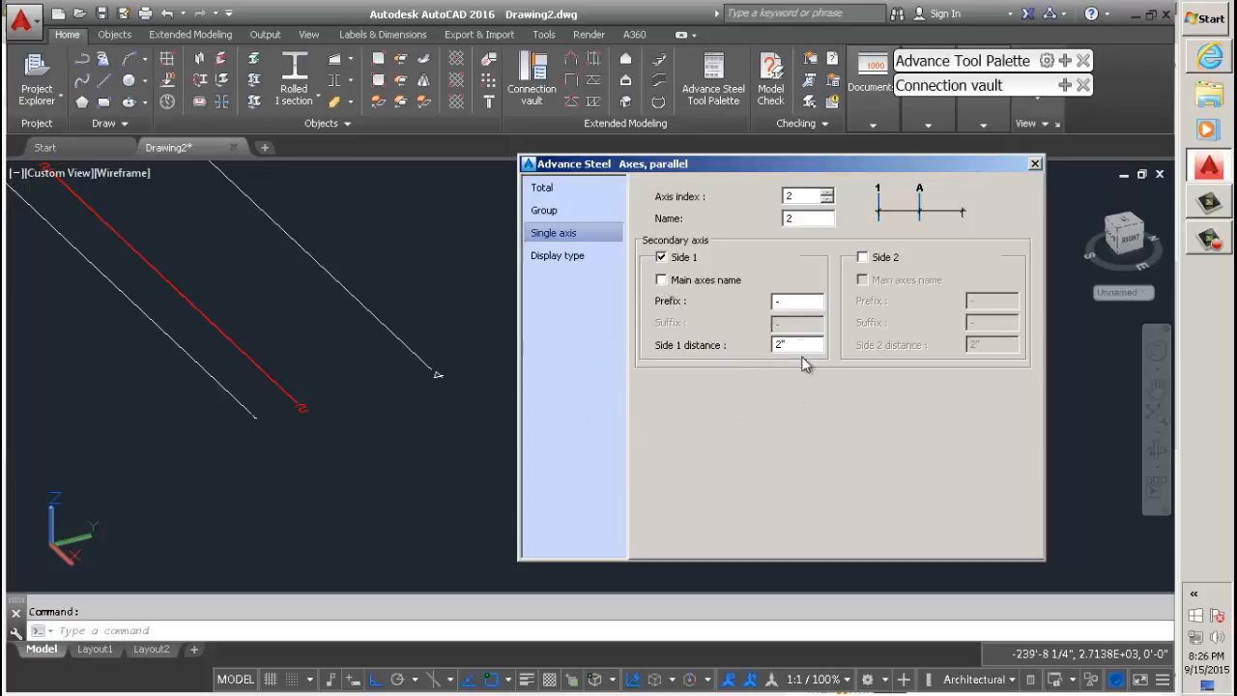
left_click_drag(740, 345, 734, 347)
left_click(810, 303)
scroll(304, 414, "up", 3)
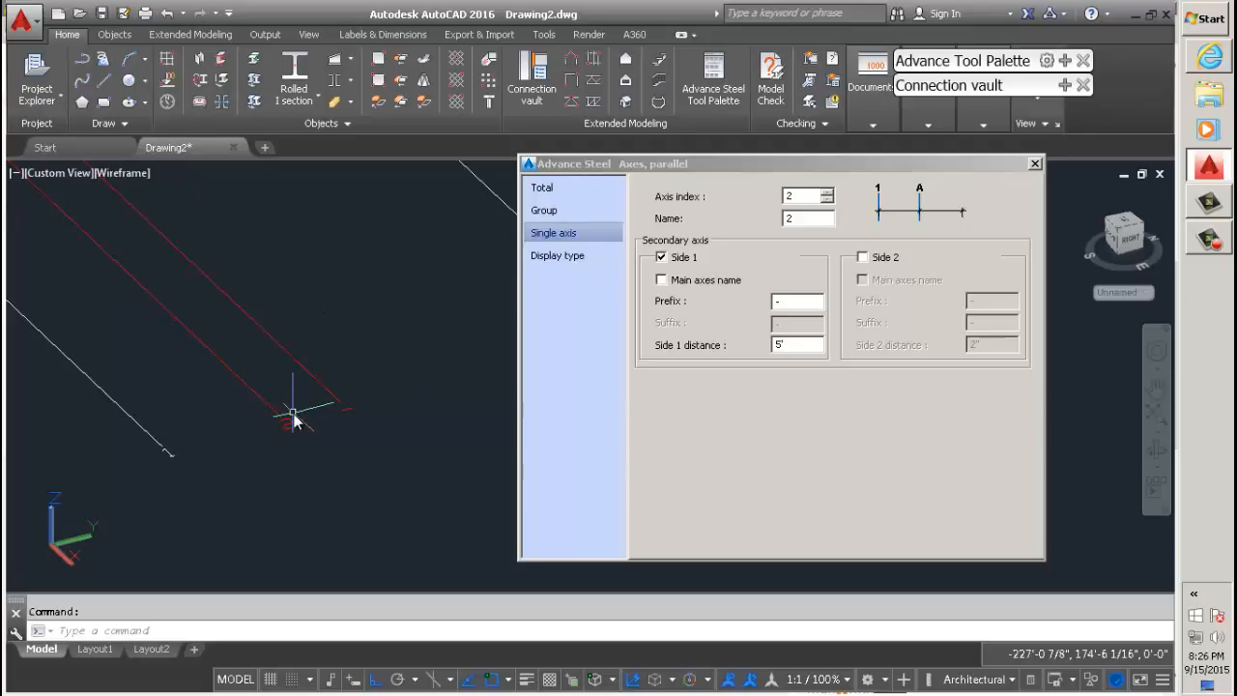
scroll(667, 352, "down", 2)
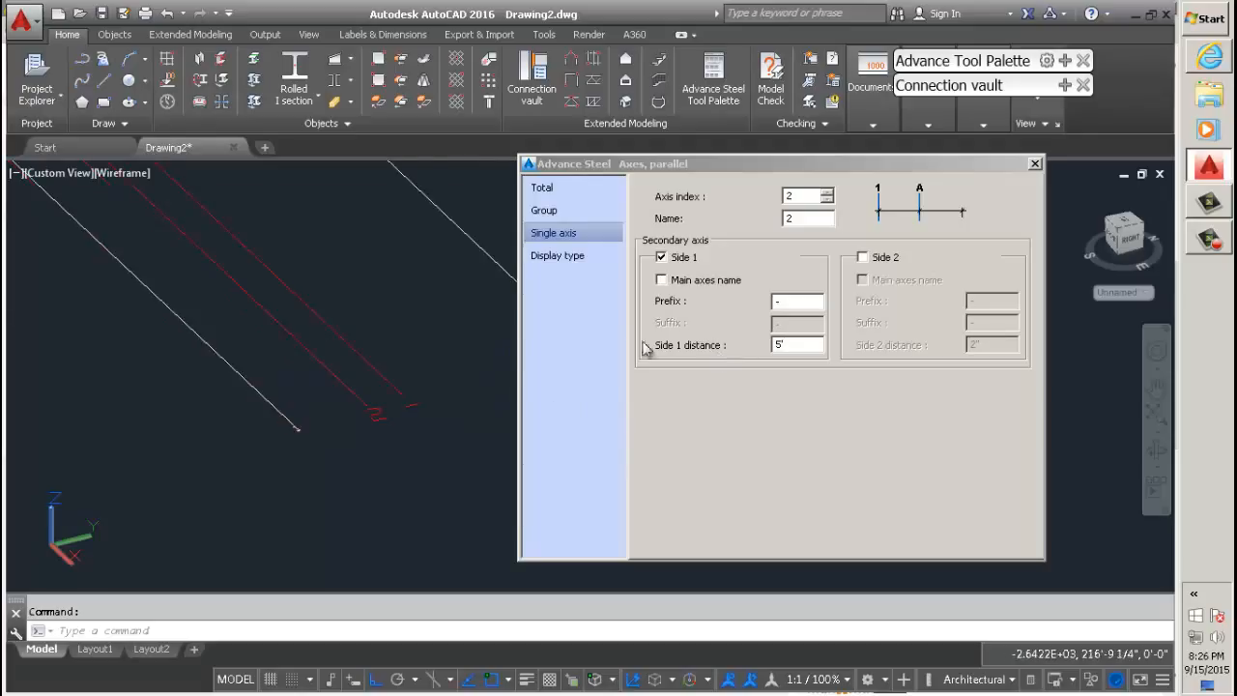
middle_click_drag(403, 415, 241, 455)
scroll(271, 440, "up", 2)
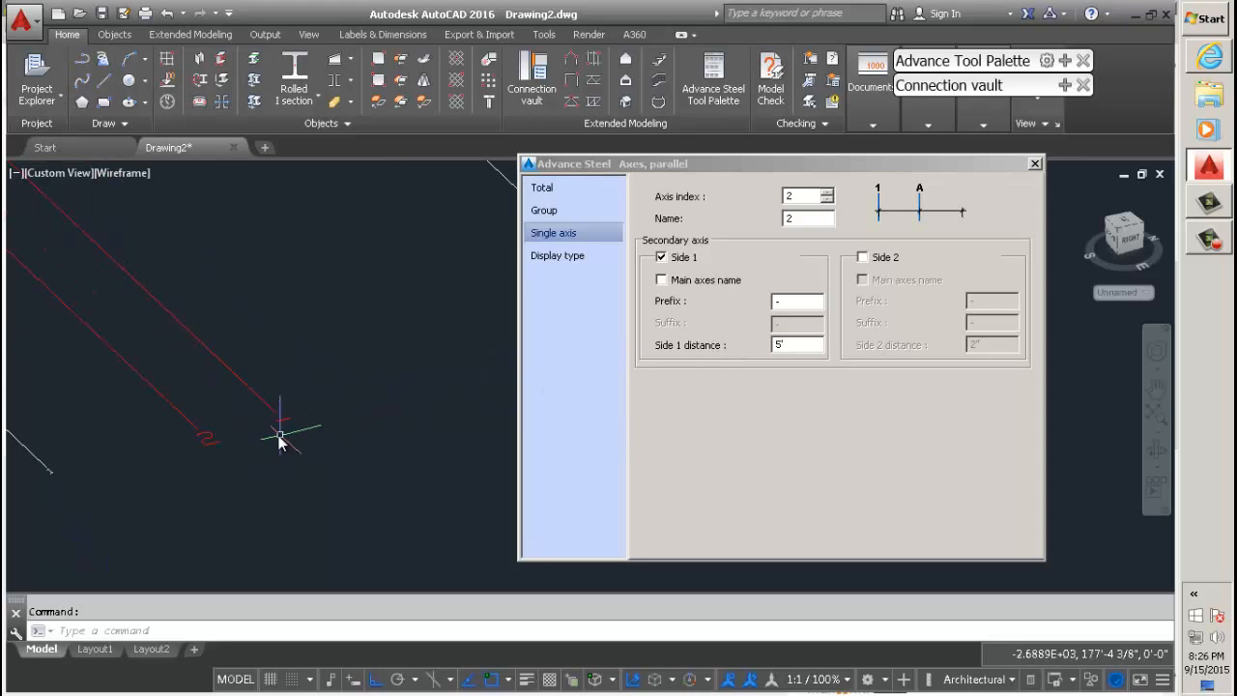
left_click(798, 303)
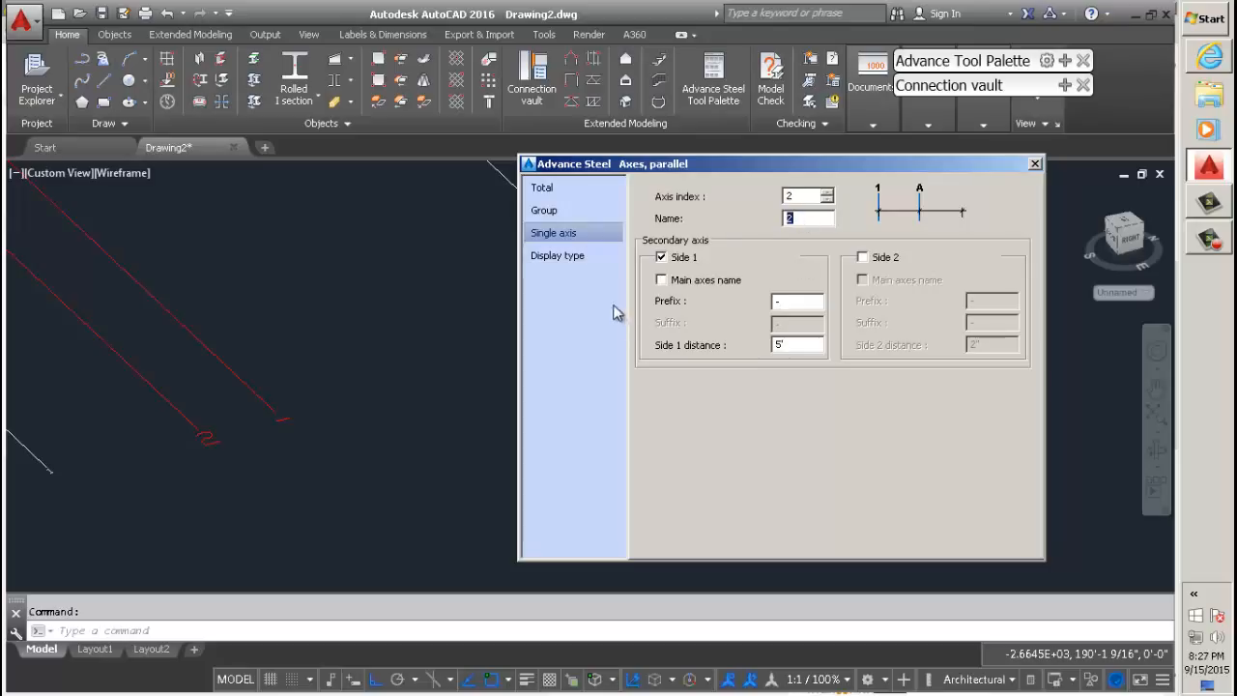
Try labelling the Side 1 secondary axis with the main axes name, an empty prefix, and suffixes a and 3.
left_click(661, 281)
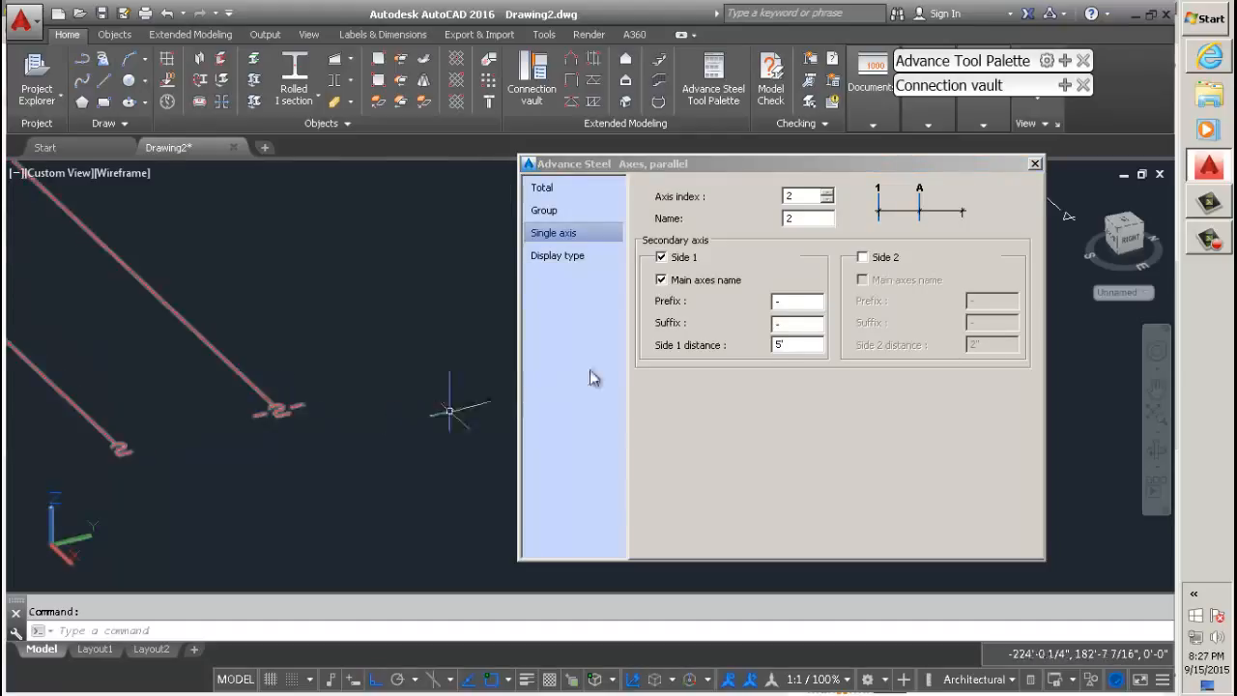
left_click(785, 302)
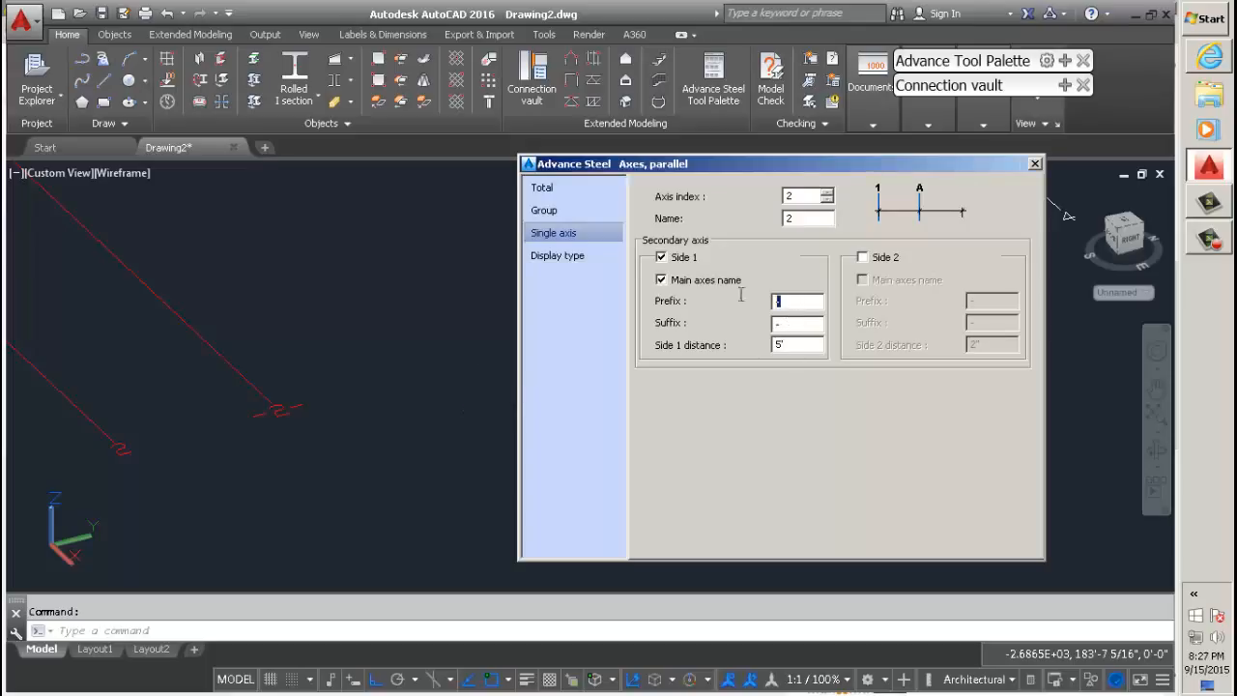
left_click(778, 323)
type("a")
left_click(779, 303)
left_click_drag(792, 304, 742, 322)
key("BackSpace")
left_click_drag(806, 324, 692, 317)
type("3")
left_click(785, 303)
Turn off the main axes name on Side 1 and set the secondary axis prefix to 3.
left_click(662, 280)
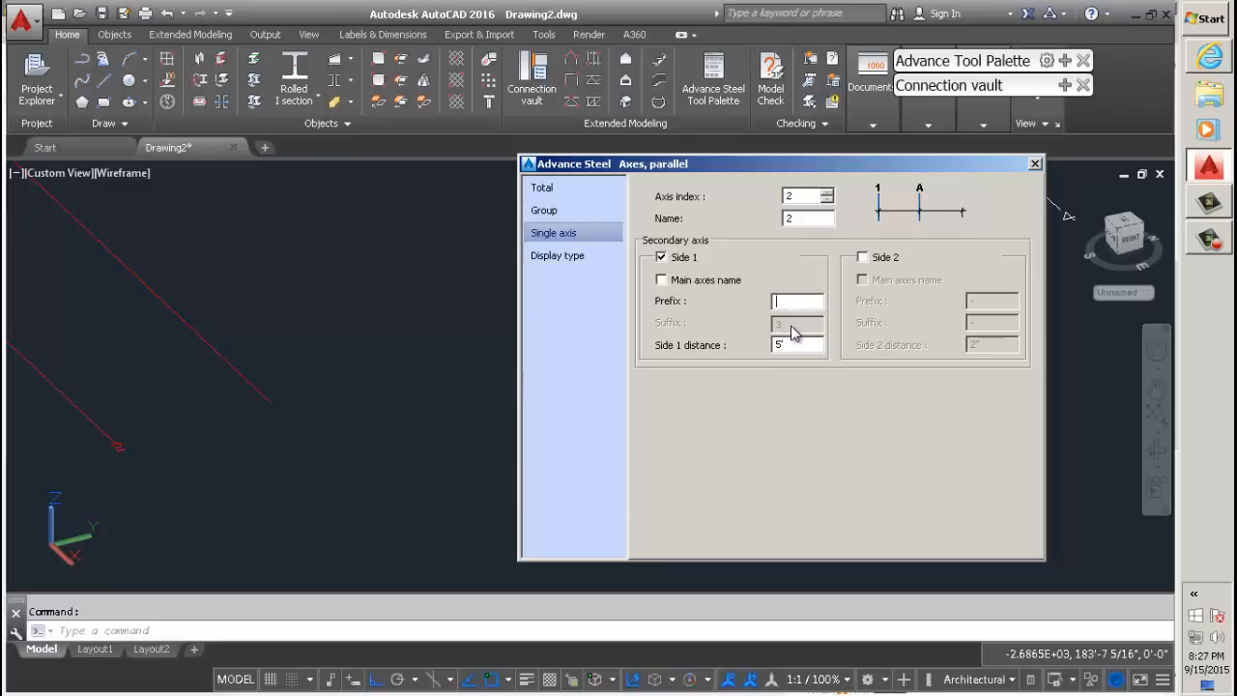
type("-")
double_click(798, 301)
type("3")
left_click(336, 384)
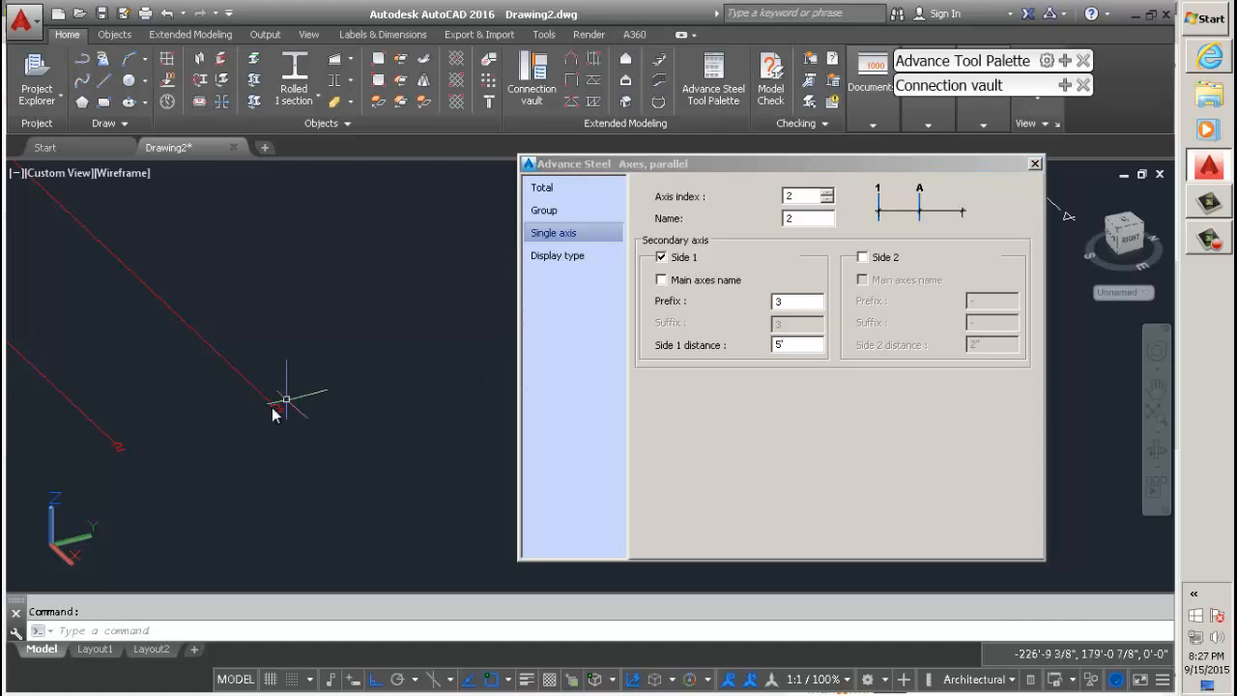
scroll(276, 430, "down", 8)
scroll(256, 419, "up", 9)
scroll(271, 449, "down", 6)
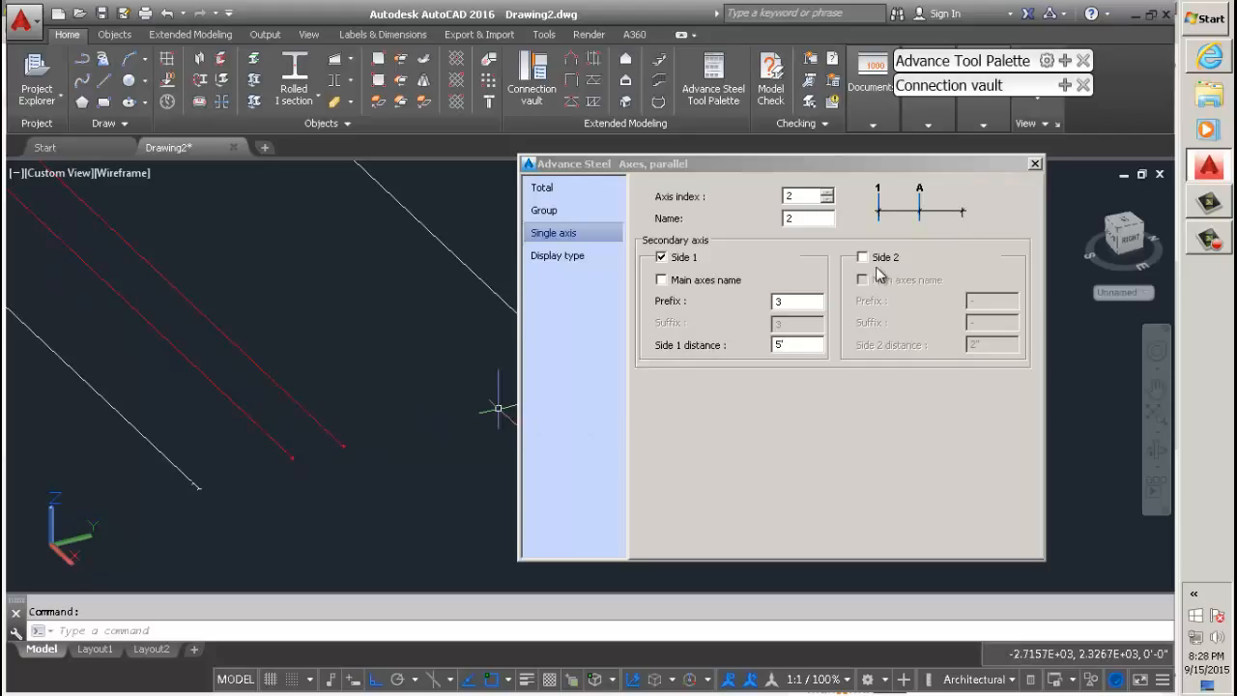
Enable a secondary axis on Side 2 of grid line 2, change its distance, and close the properties.
left_click(862, 257)
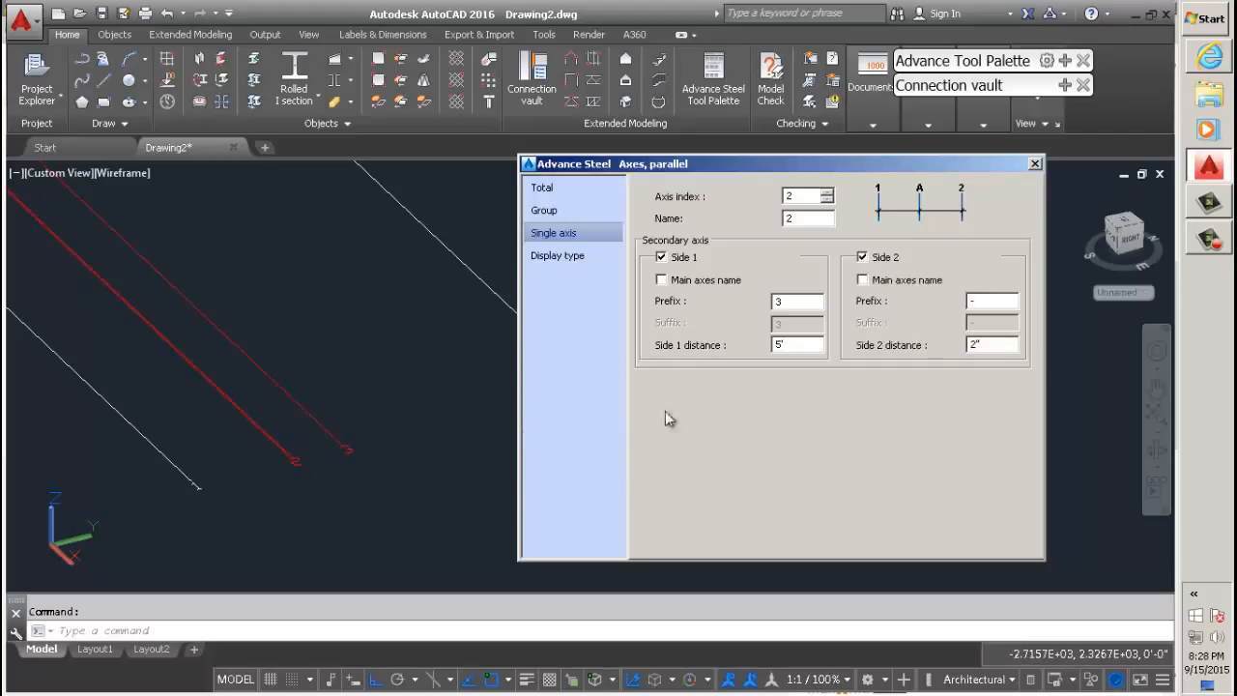
left_click_drag(998, 347, 905, 355)
left_click(1034, 164)
scroll(455, 401, "down", 3)
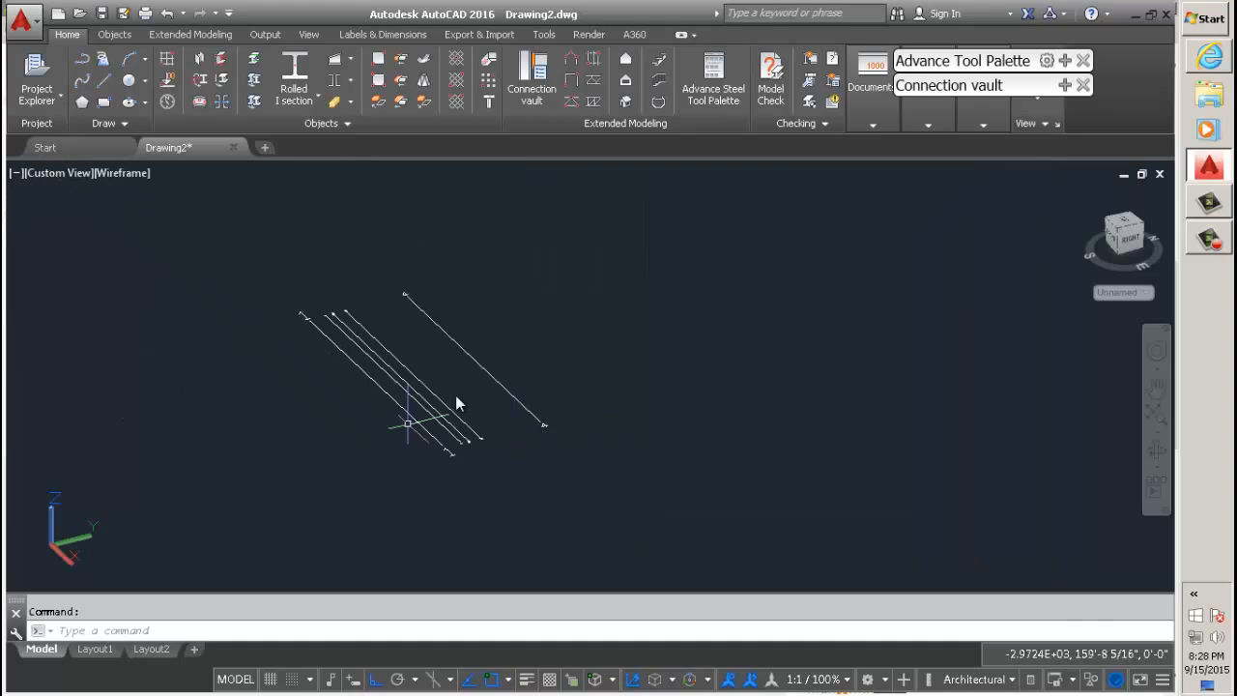
Draw a rectangular grid about 74' by 41' beyond the existing grid lines, with Ortho off.
left_click(171, 64)
left_click(554, 194)
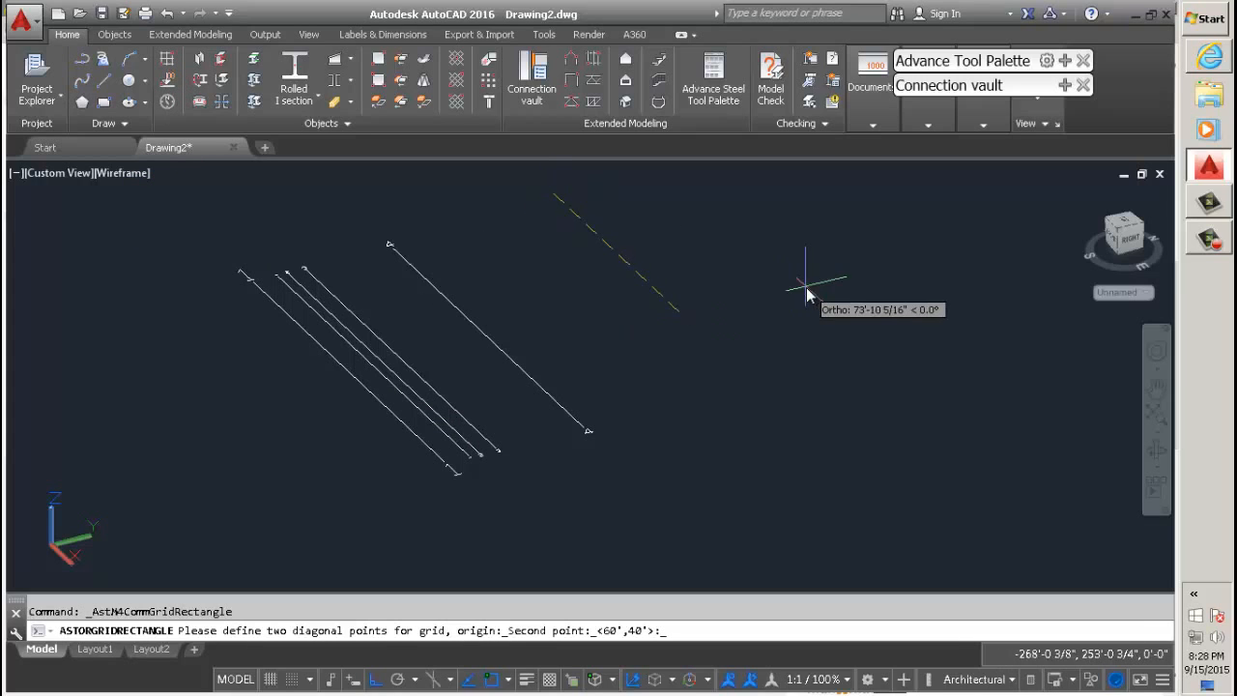
key("F8")
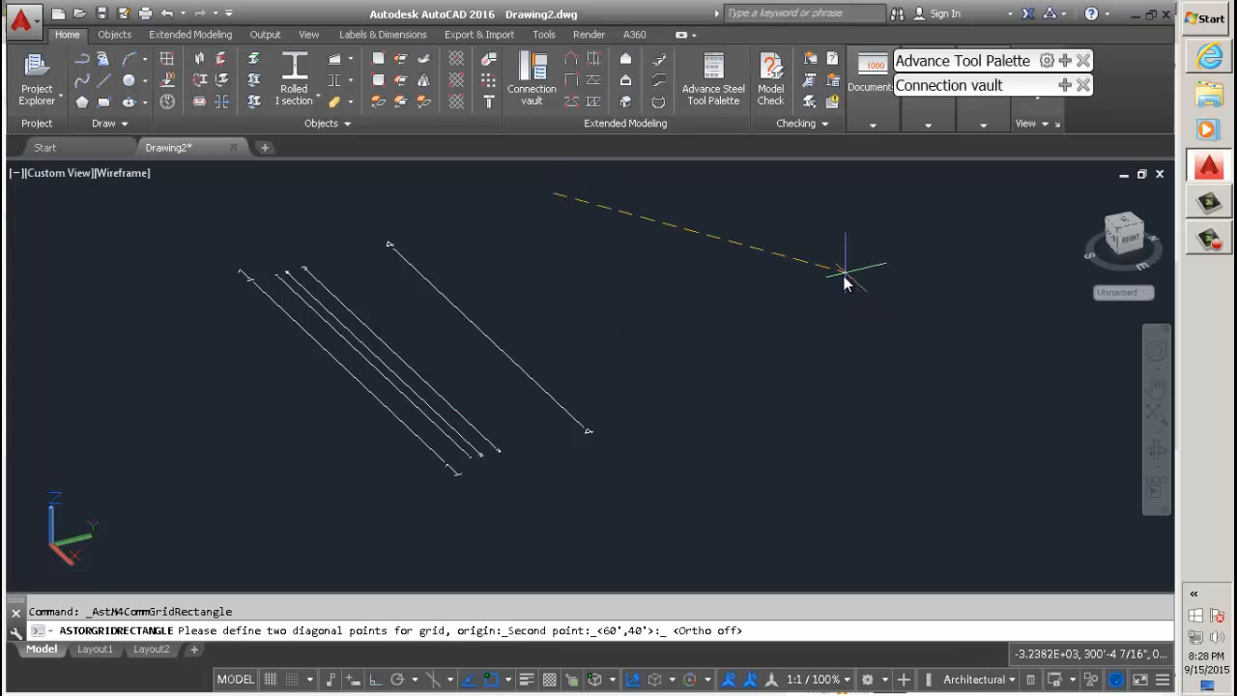
left_click(835, 283)
middle_click_drag(616, 396, 520, 477)
scroll(568, 370, "up", 3)
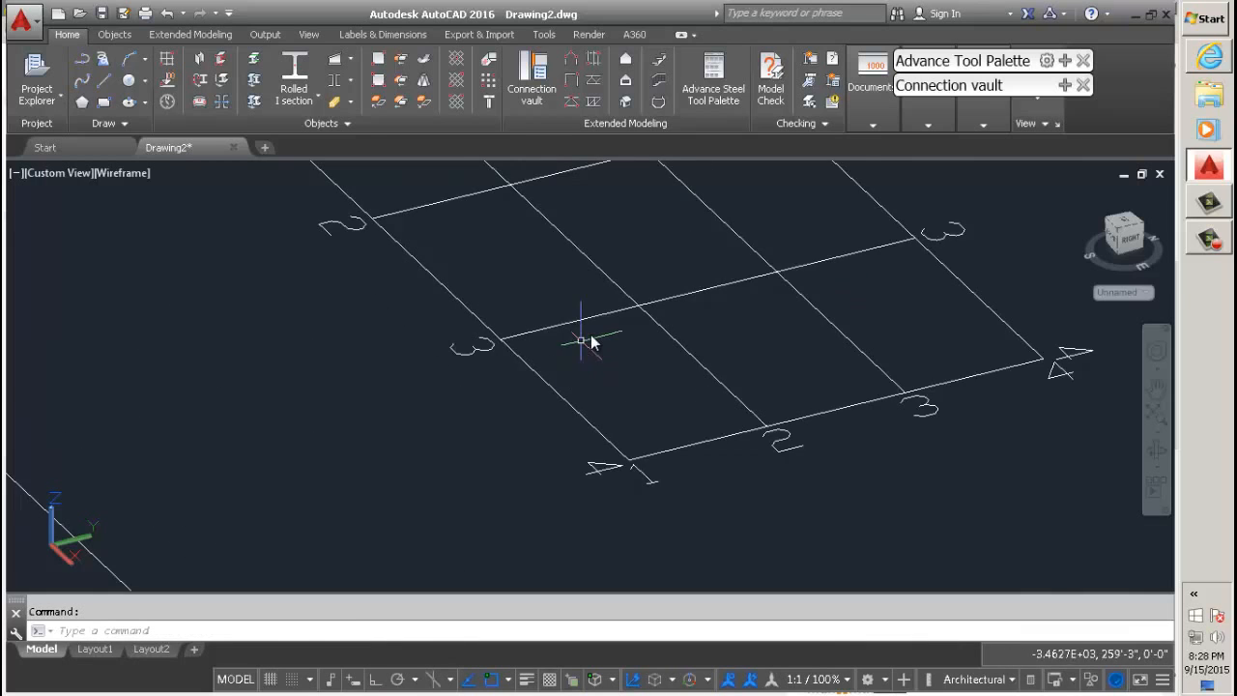
scroll(586, 337, "down", 4)
scroll(594, 306, "up", 1)
Enable secondary axes on both Side 1 and Side 2 of axis 3 in the new grid's single axis properties.
double_click(583, 326)
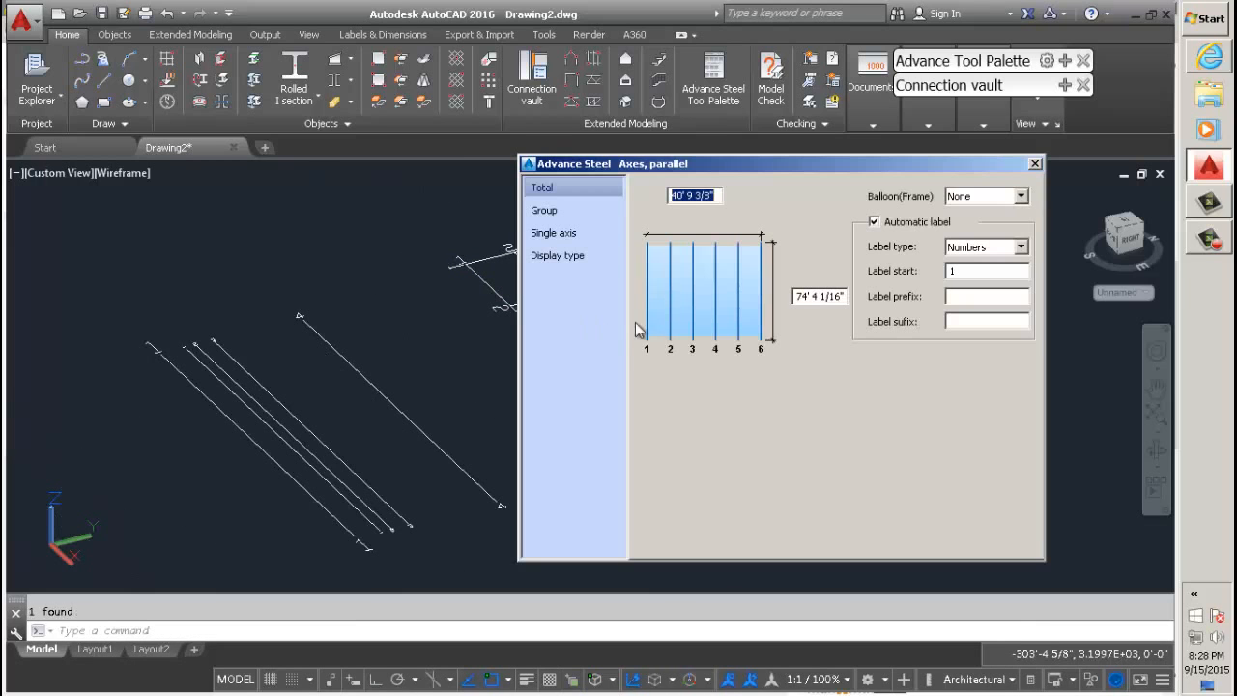
left_click_drag(713, 177, 291, 228)
left_click(219, 274)
scroll(808, 342, "down", 2)
scroll(583, 316, "up", 4)
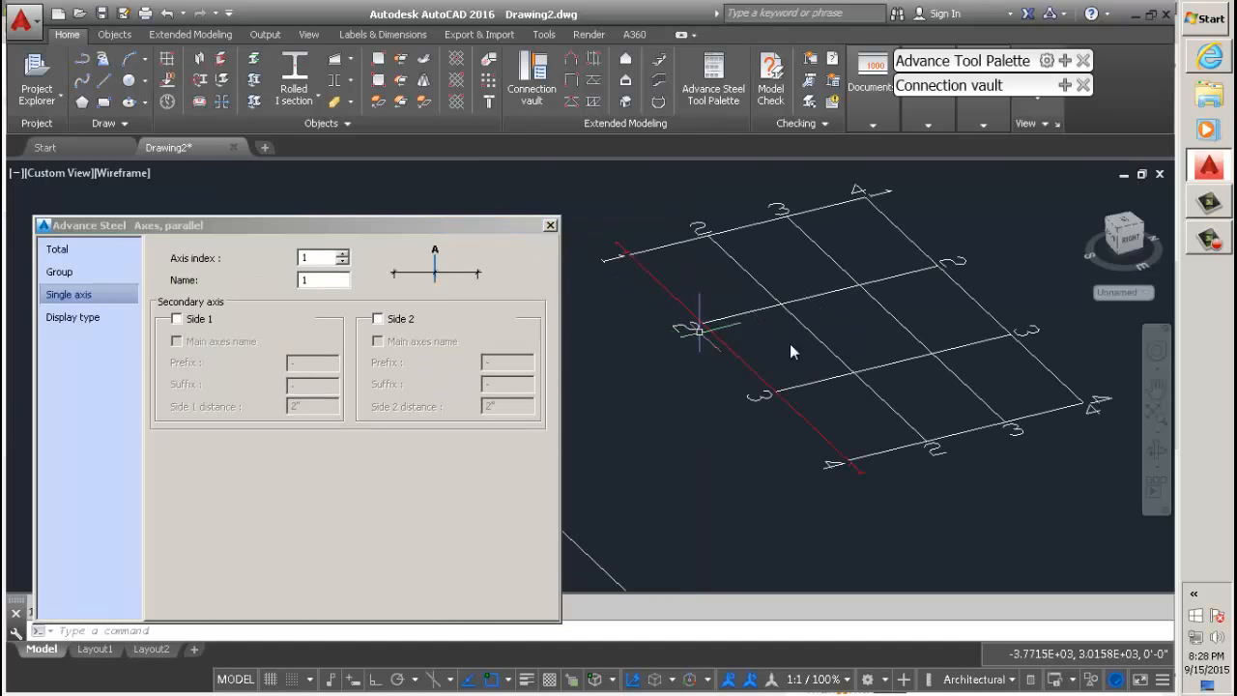
left_click(343, 255)
left_click(343, 255)
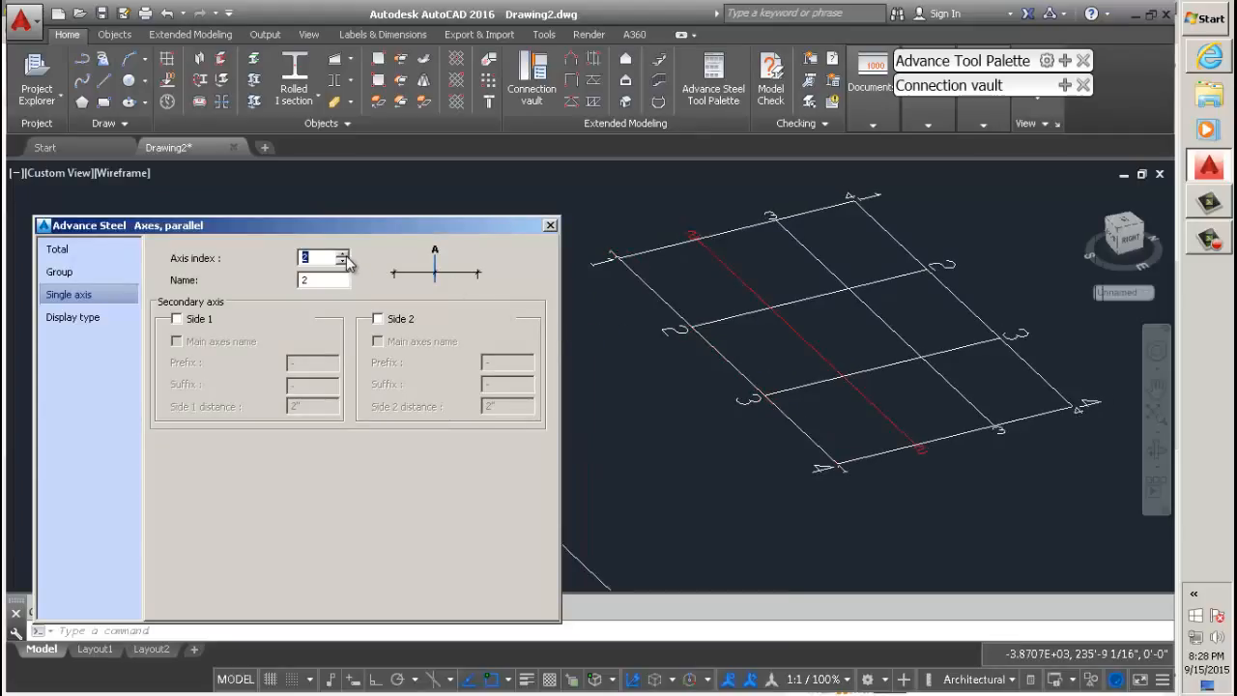
left_click(343, 256)
left_click(376, 319)
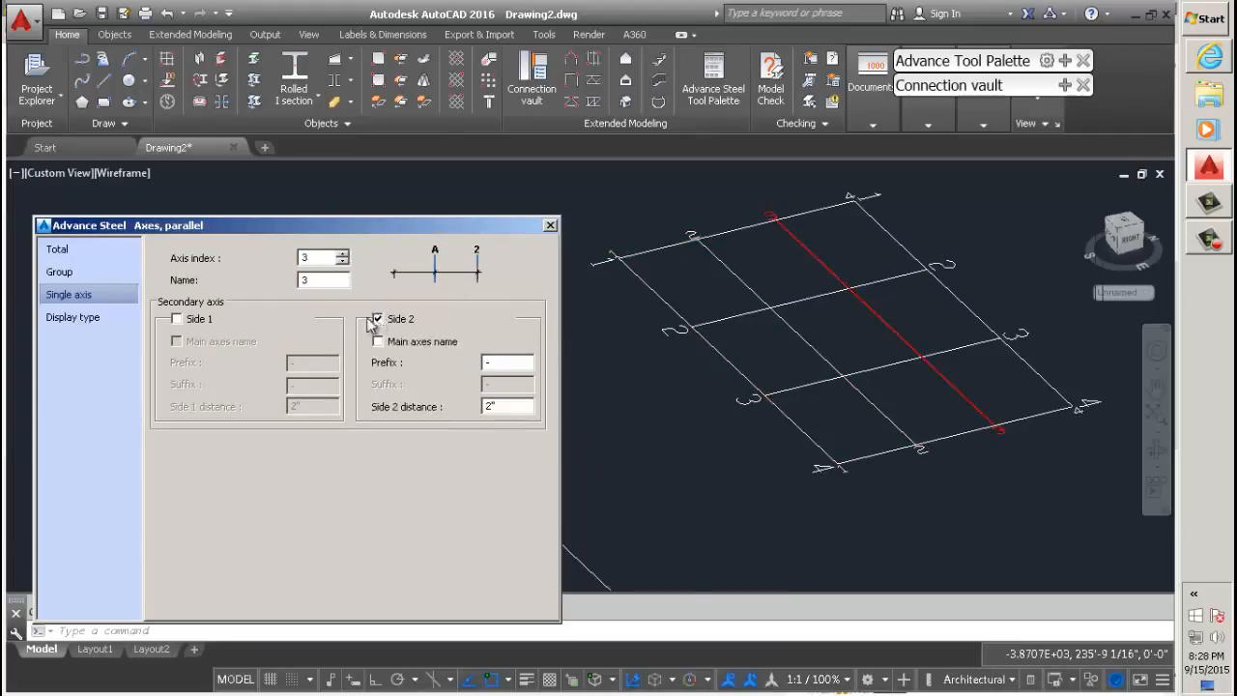
left_click(174, 320)
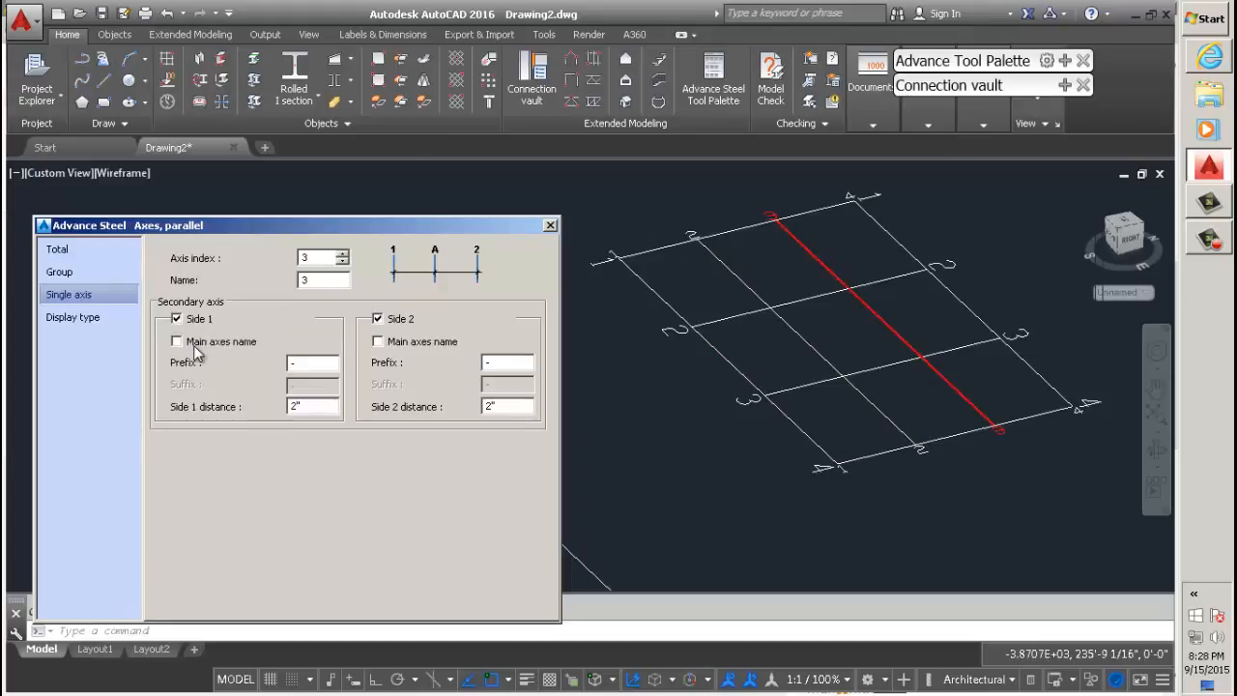
Review the new grid's display type and group settings, and close its properties.
left_click(82, 320)
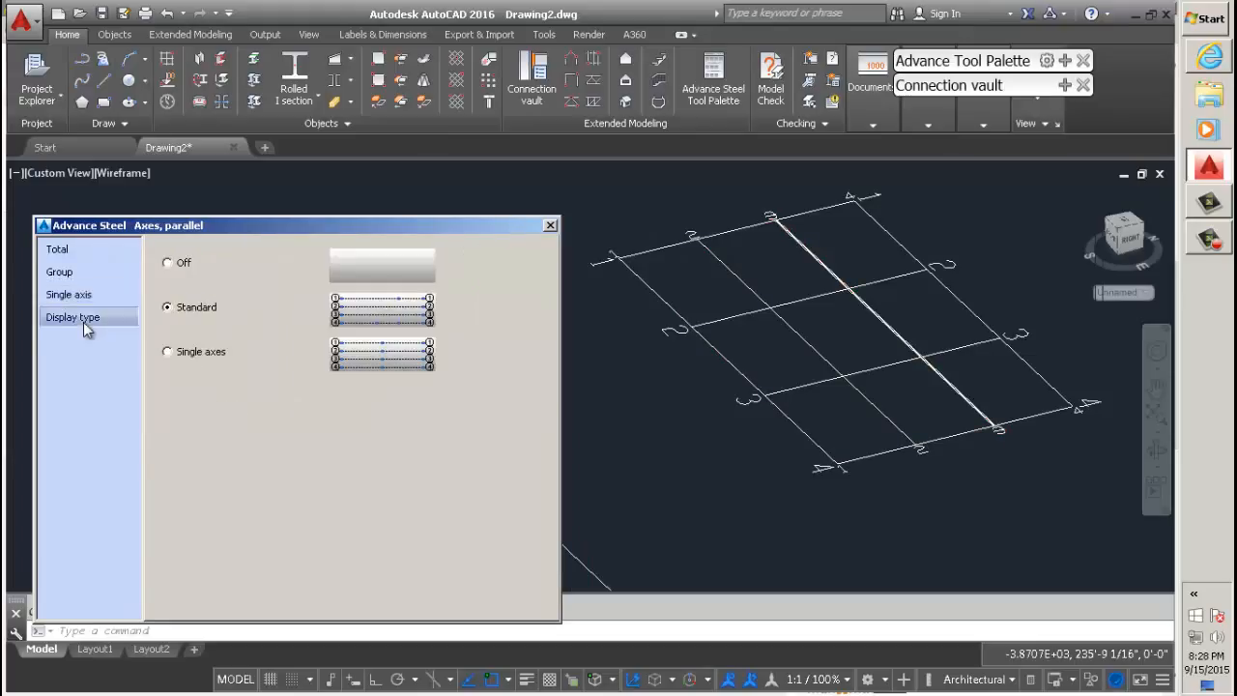
left_click(61, 274)
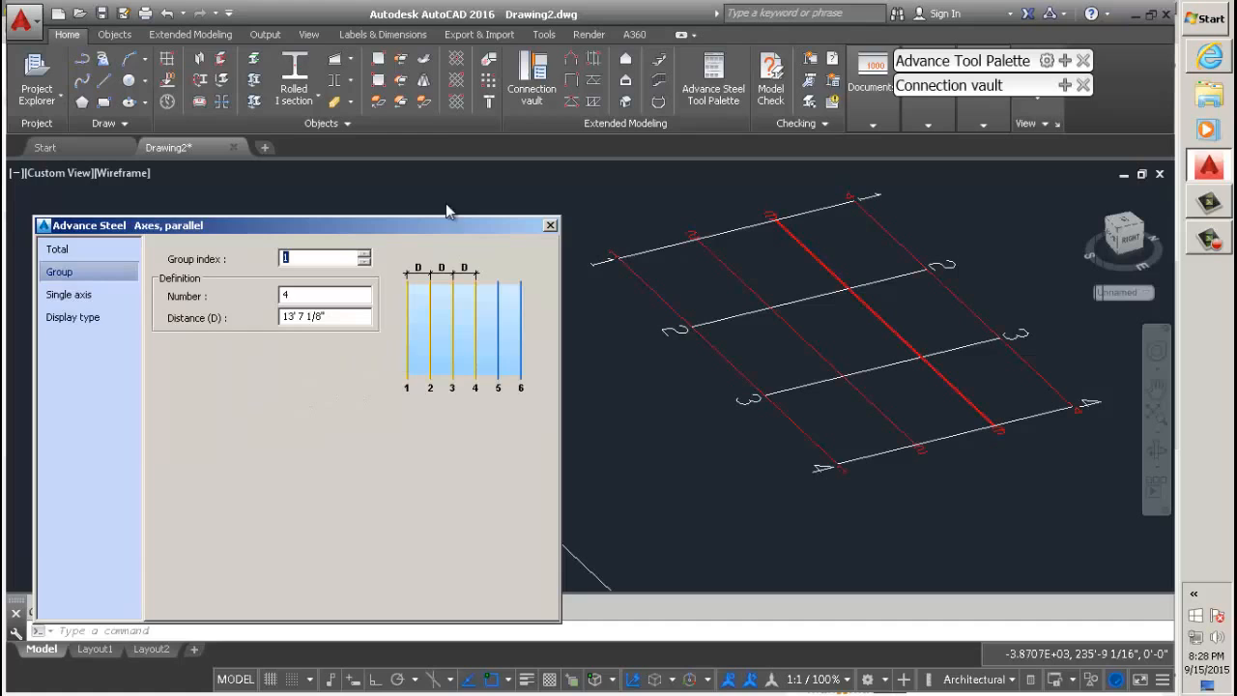
left_click(550, 226)
scroll(484, 319, "down", 8)
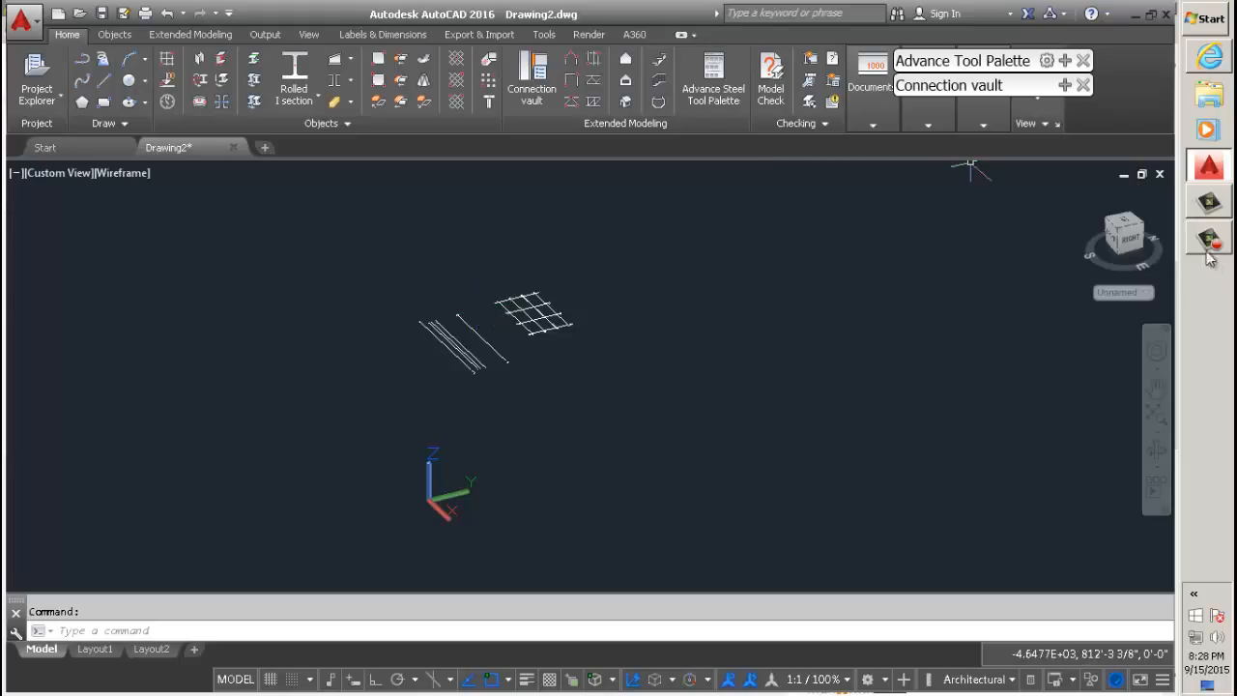
left_click(1210, 216)
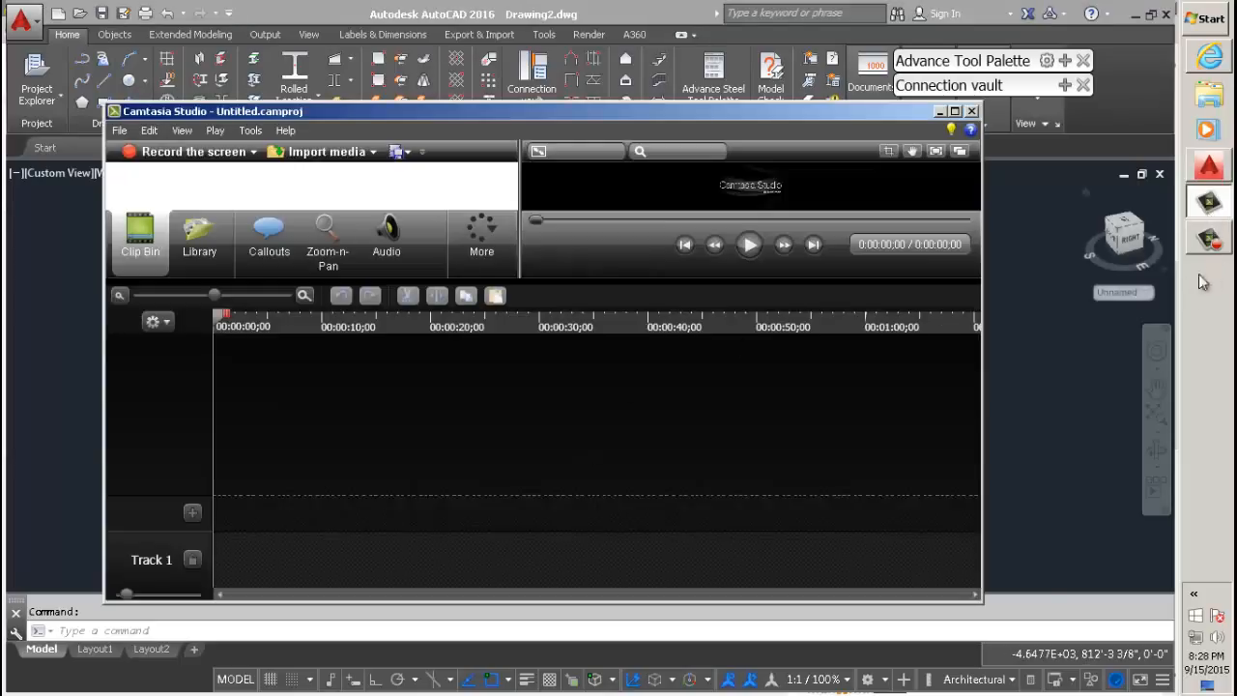